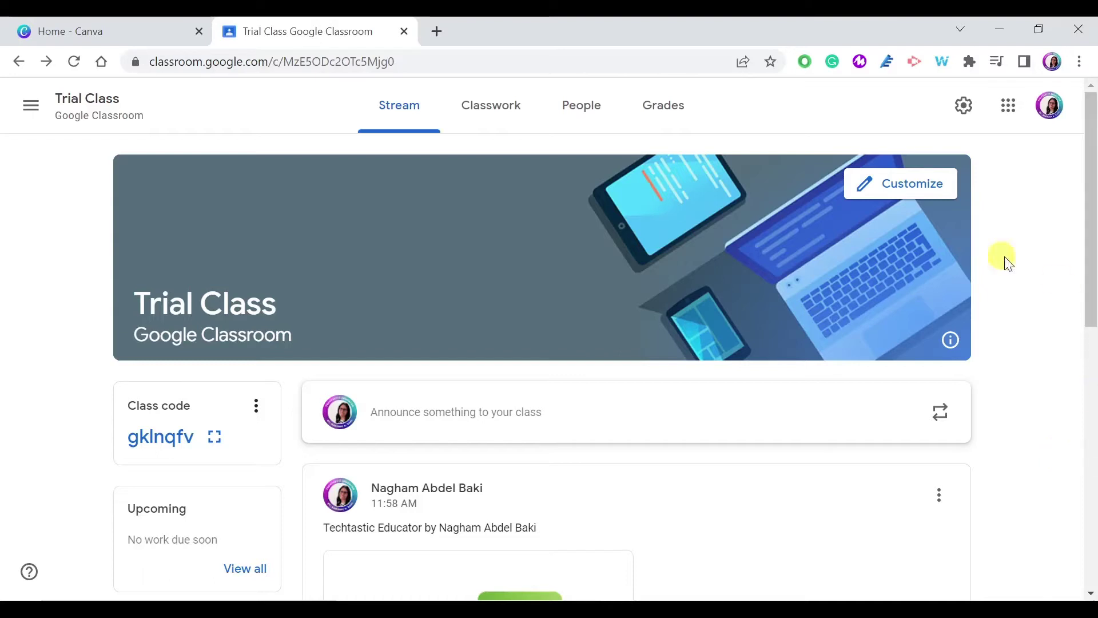
# - Apply and save the pink Math & Science tablet-and-calculator theme as the Trial Class header
pyautogui.click(862, 184)
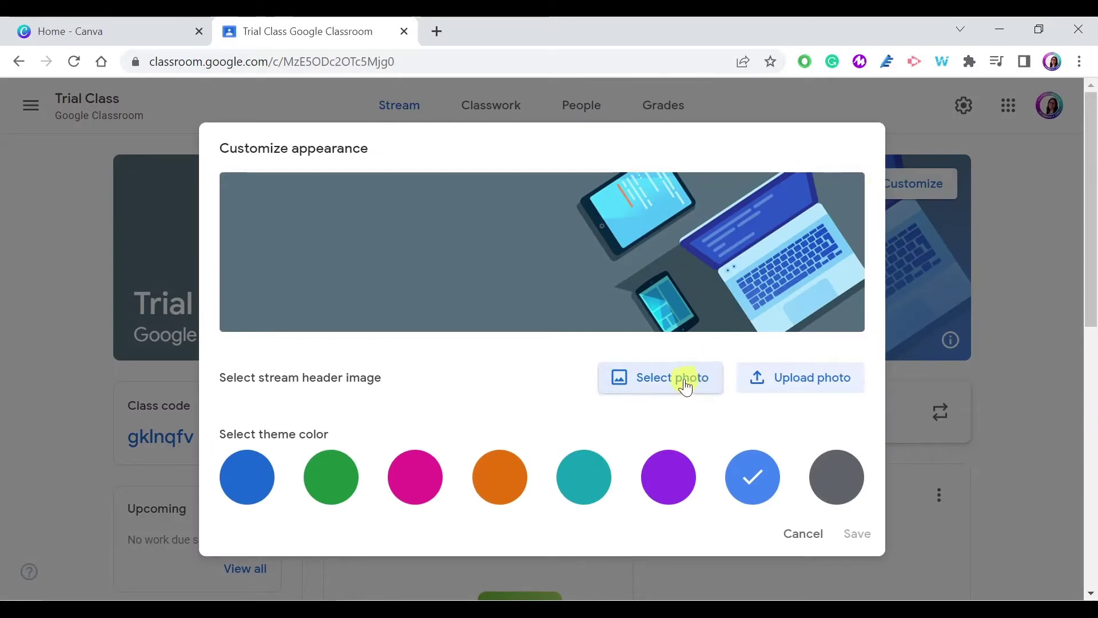
pyautogui.click(700, 394)
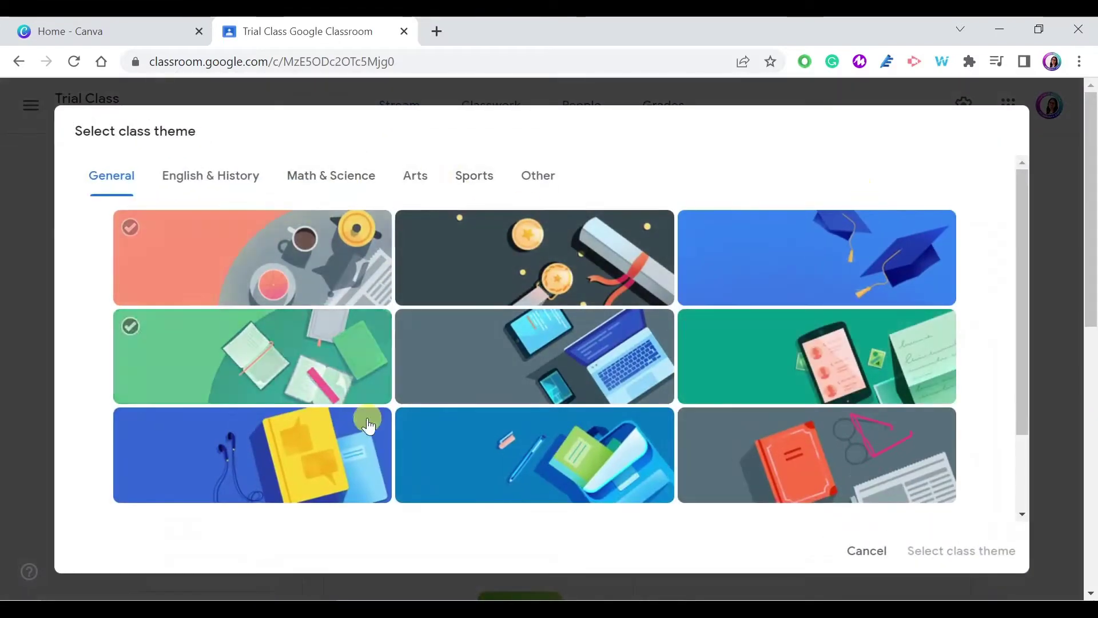
pyautogui.scroll(-2, 615, 352)
pyautogui.scroll(2, 629, 360)
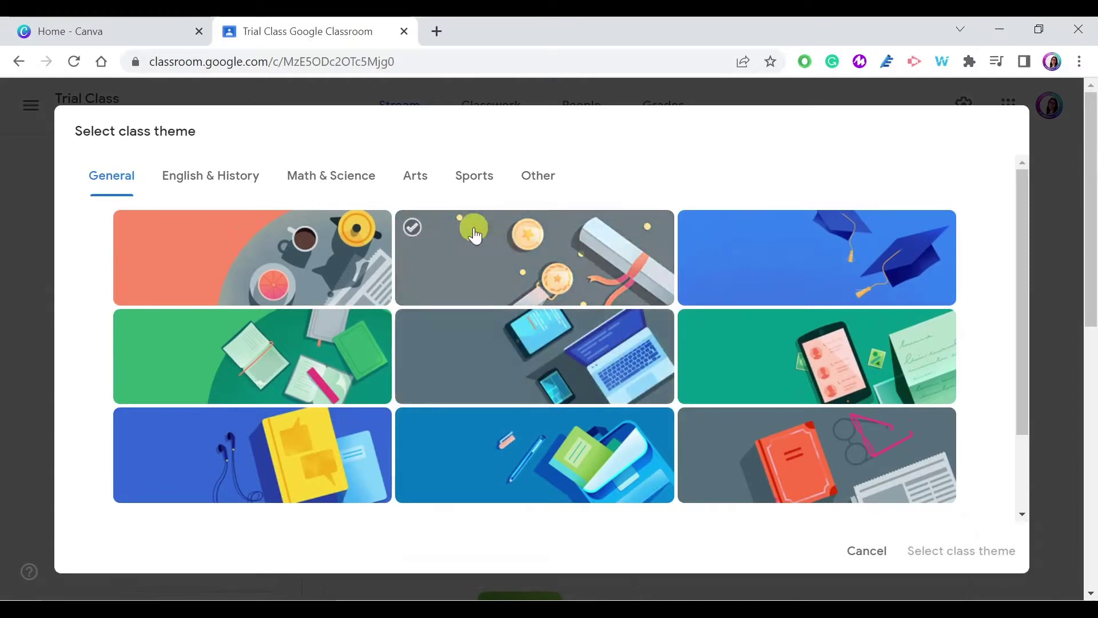
pyautogui.click(339, 182)
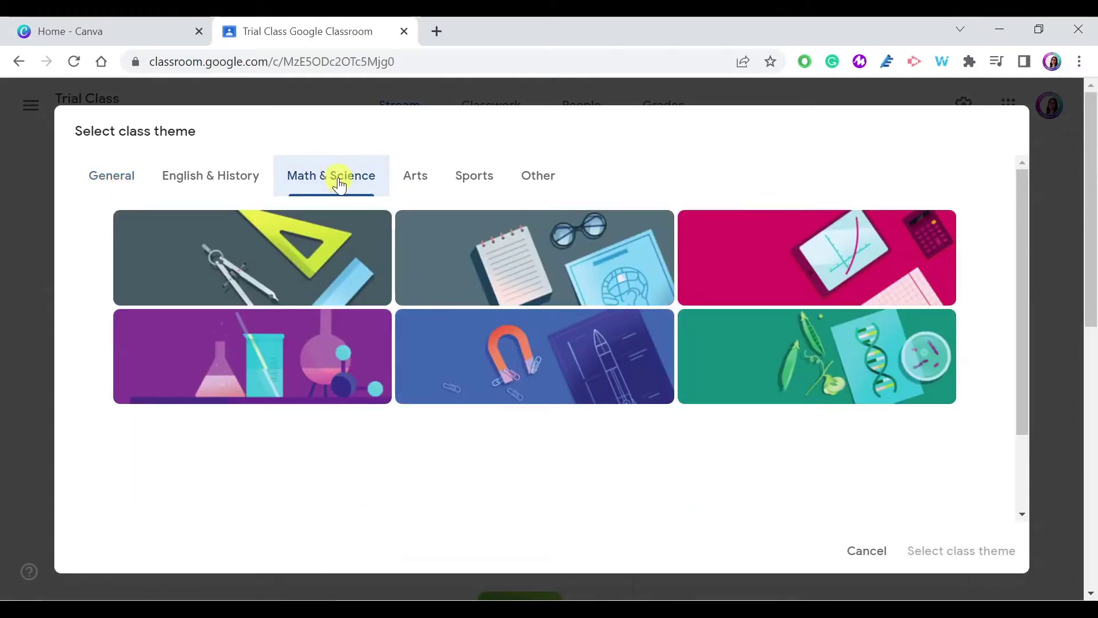
pyautogui.click(829, 254)
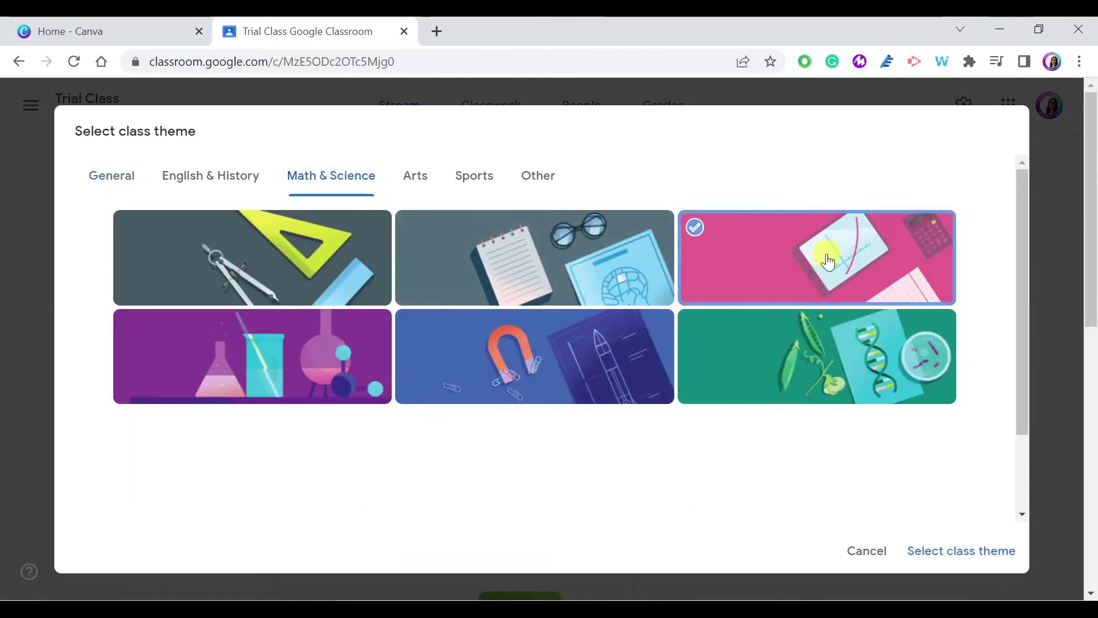
pyautogui.click(939, 552)
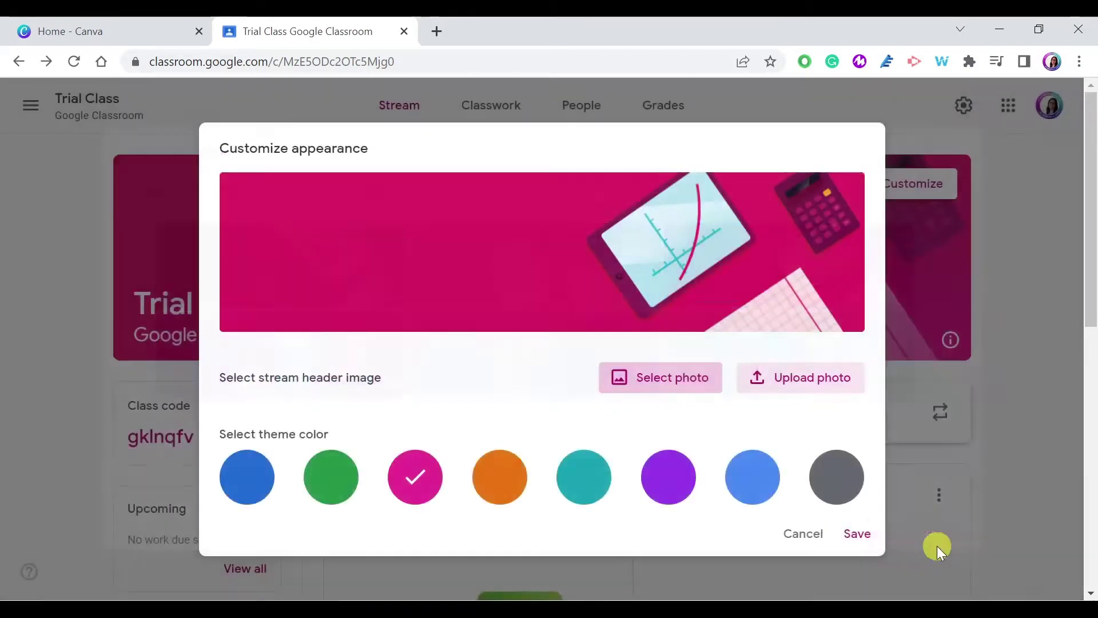
pyautogui.click(855, 535)
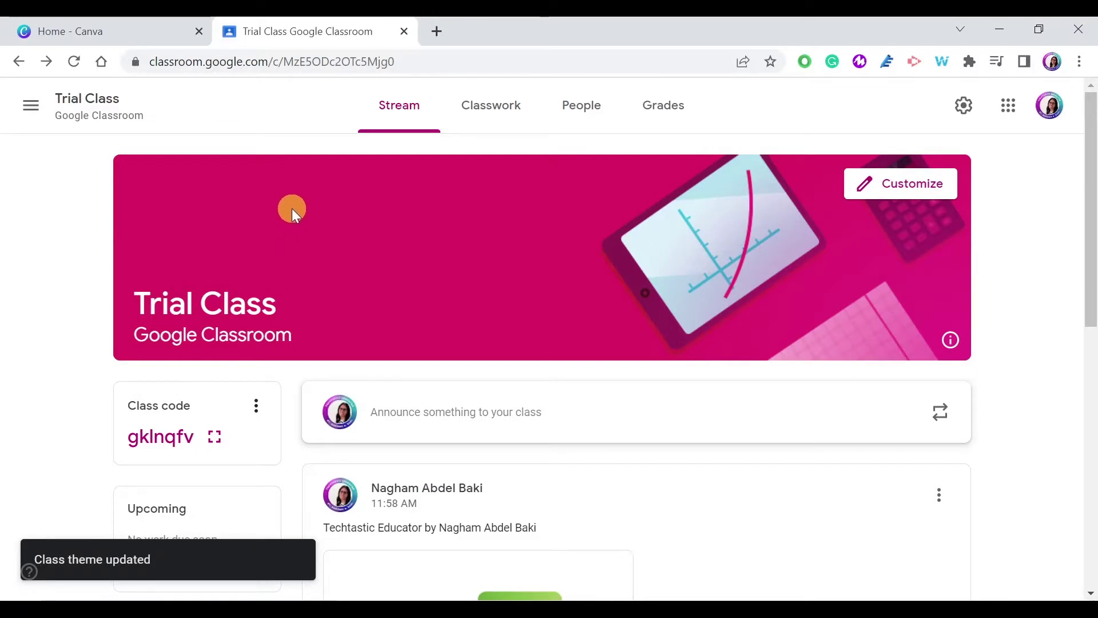
# - In Canva, search 'google classroom header' and create a blank 1920 × 480 px design
pyautogui.click(134, 43)
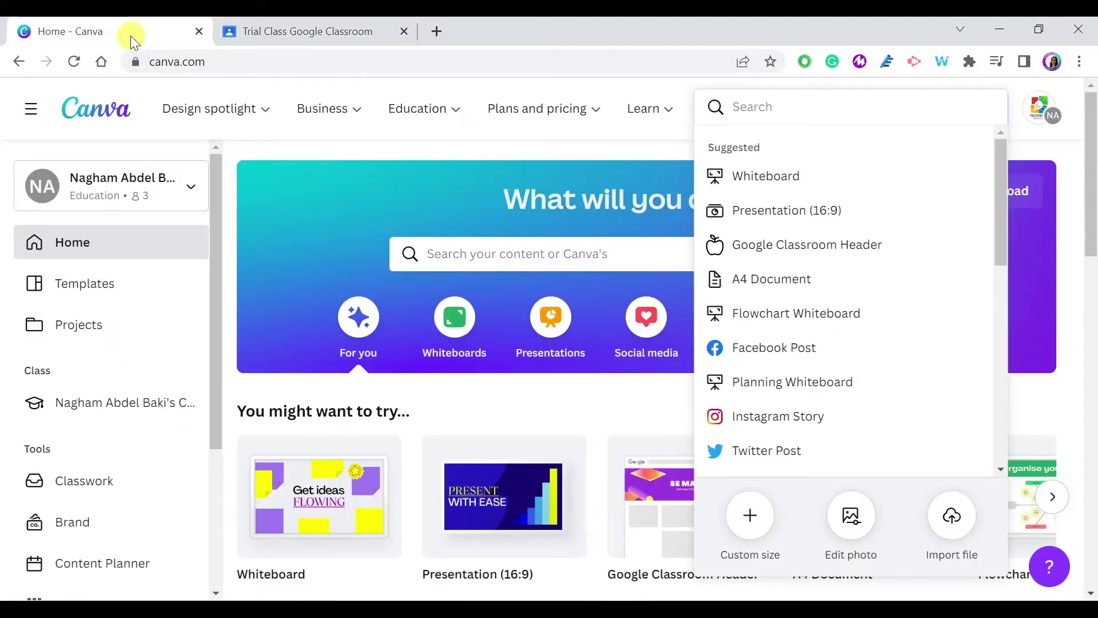
pyautogui.click(1039, 144)
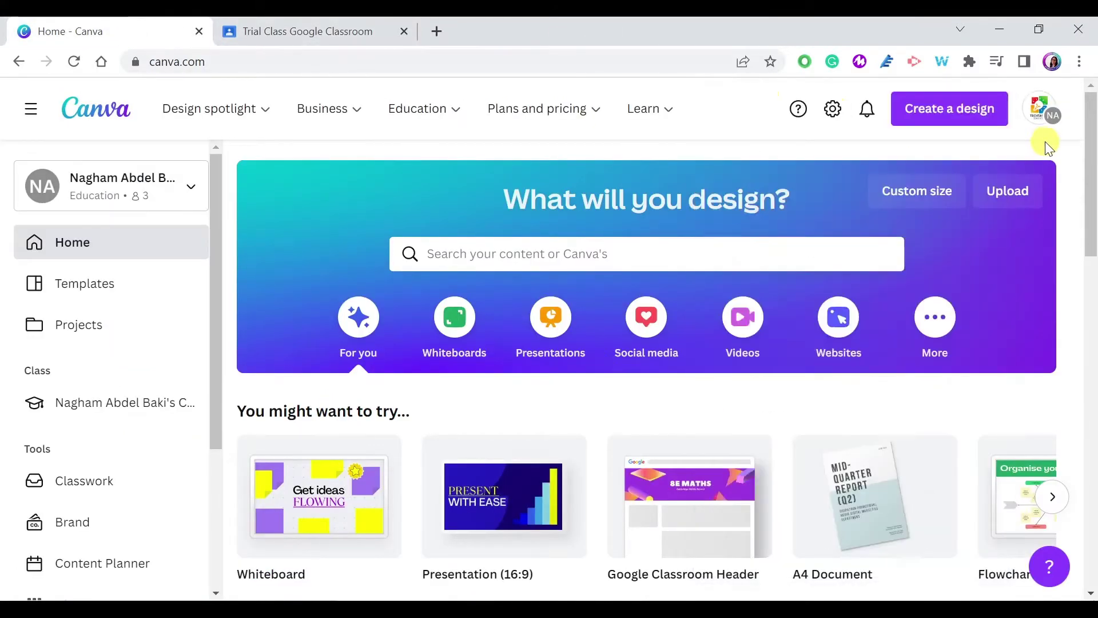
pyautogui.click(927, 112)
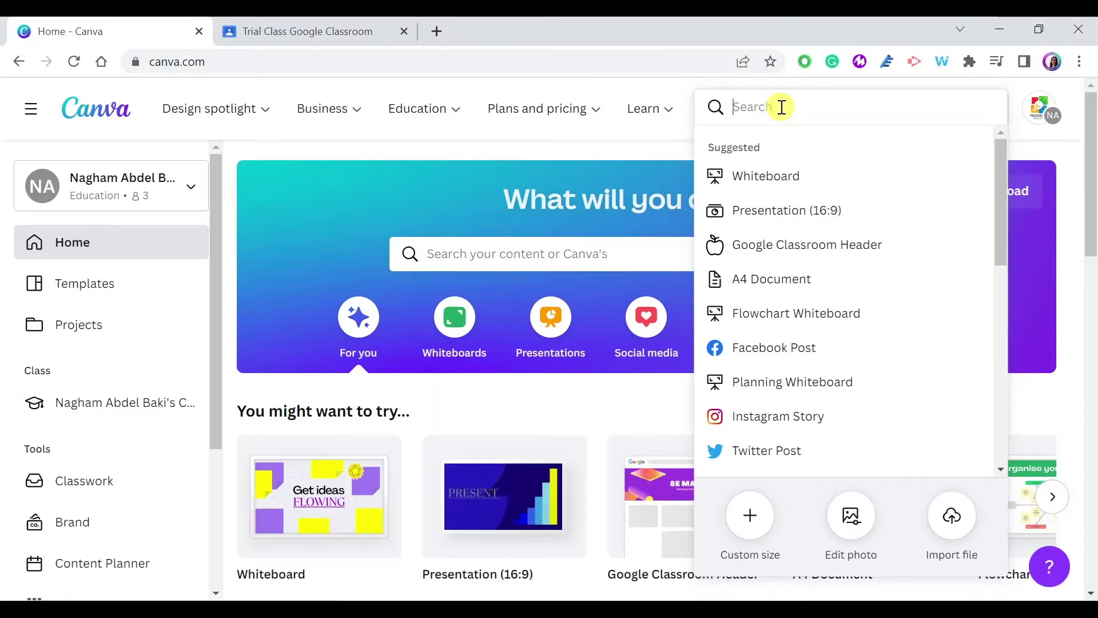
pyautogui.write('google')
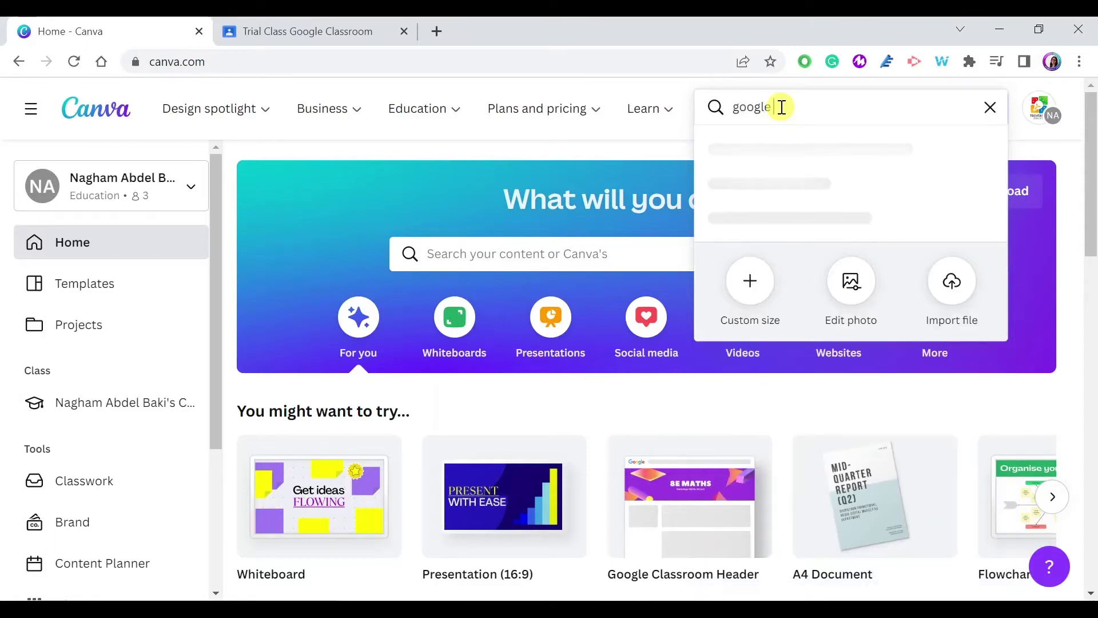
pyautogui.write(' classroom header')
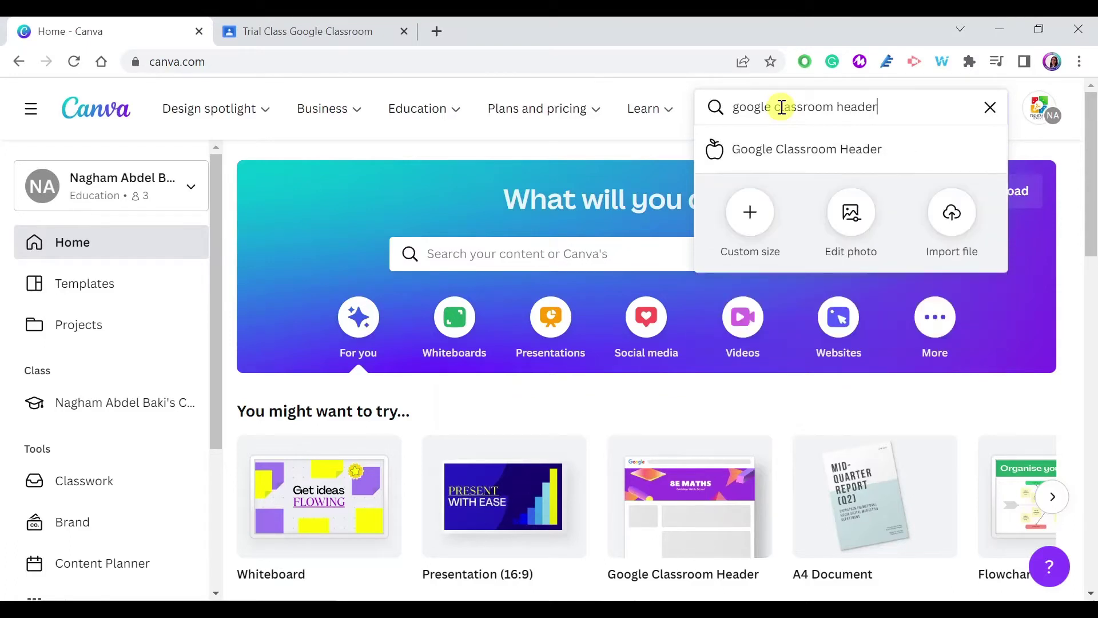
pyautogui.click(768, 165)
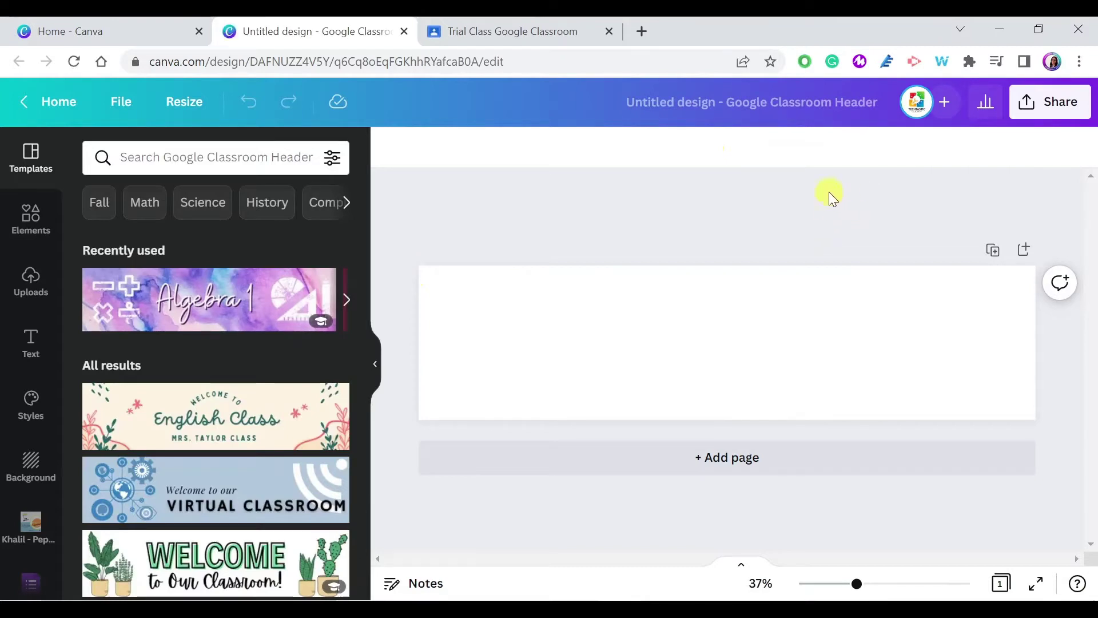
pyautogui.moveTo(206, 275)
pyautogui.scroll(-7, 212, 294)
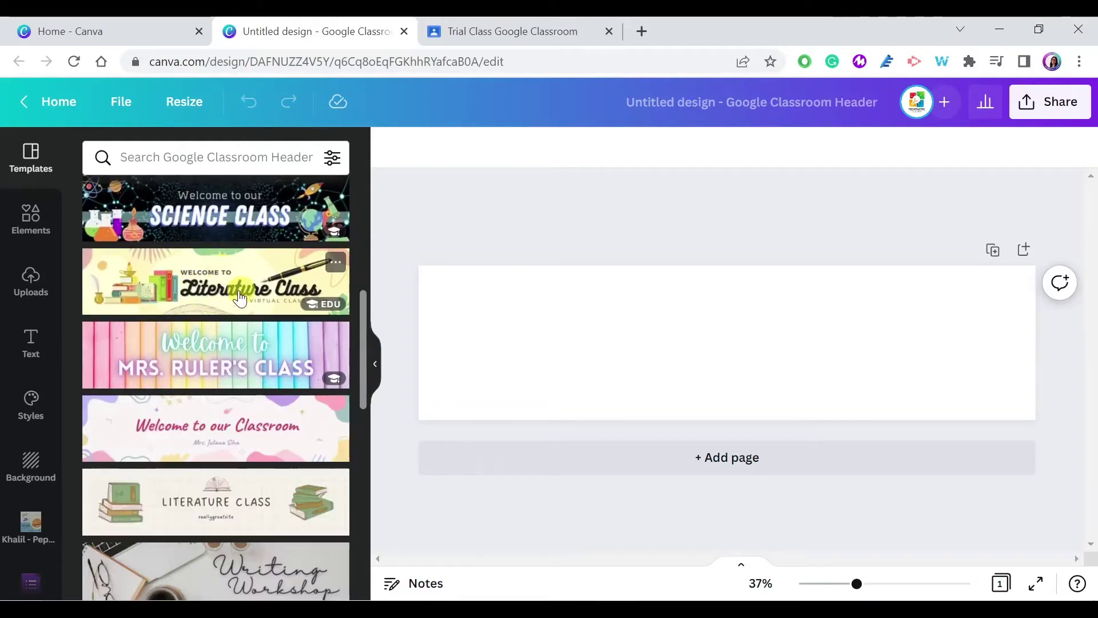
pyautogui.moveTo(245, 352)
pyautogui.scroll(7, 244, 351)
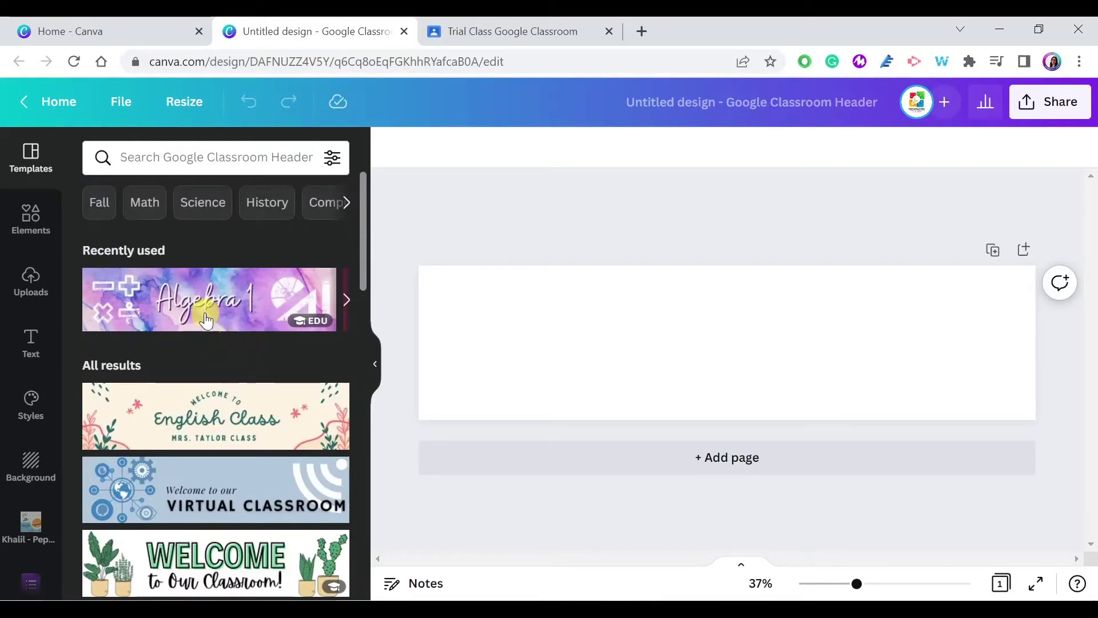
pyautogui.click(144, 206)
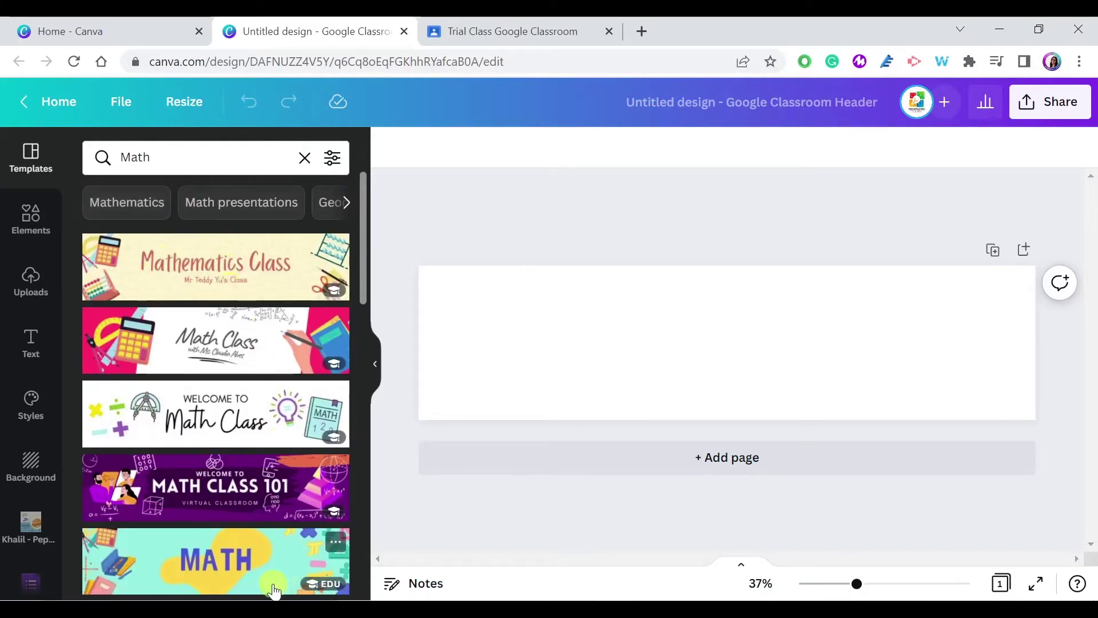
pyautogui.scroll(-6, 202, 351)
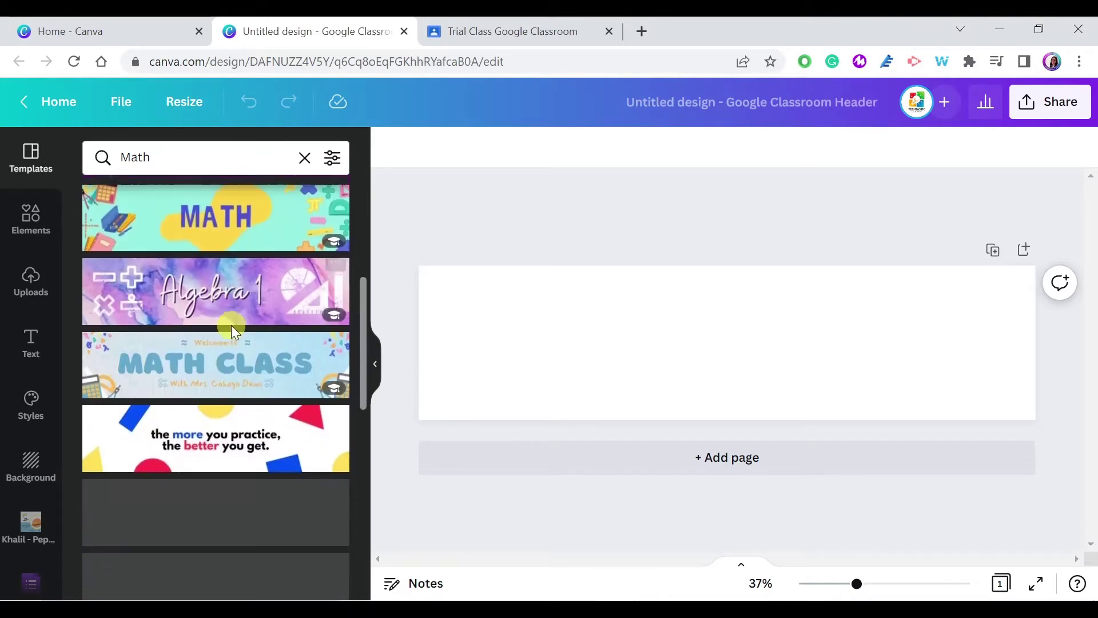
pyautogui.click(203, 369)
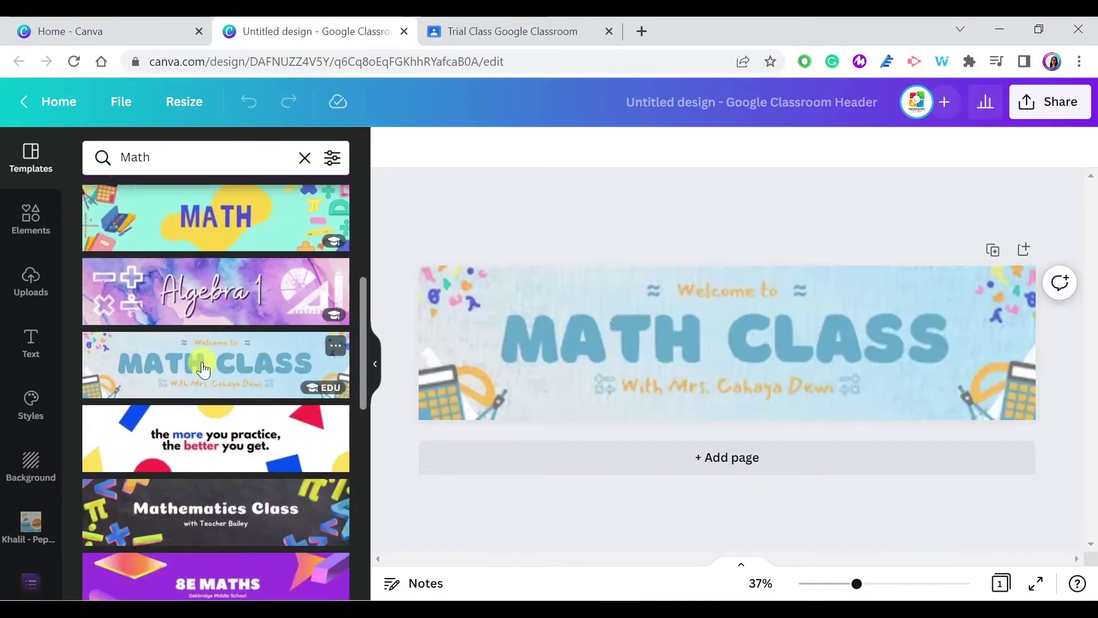
pyautogui.click(538, 303)
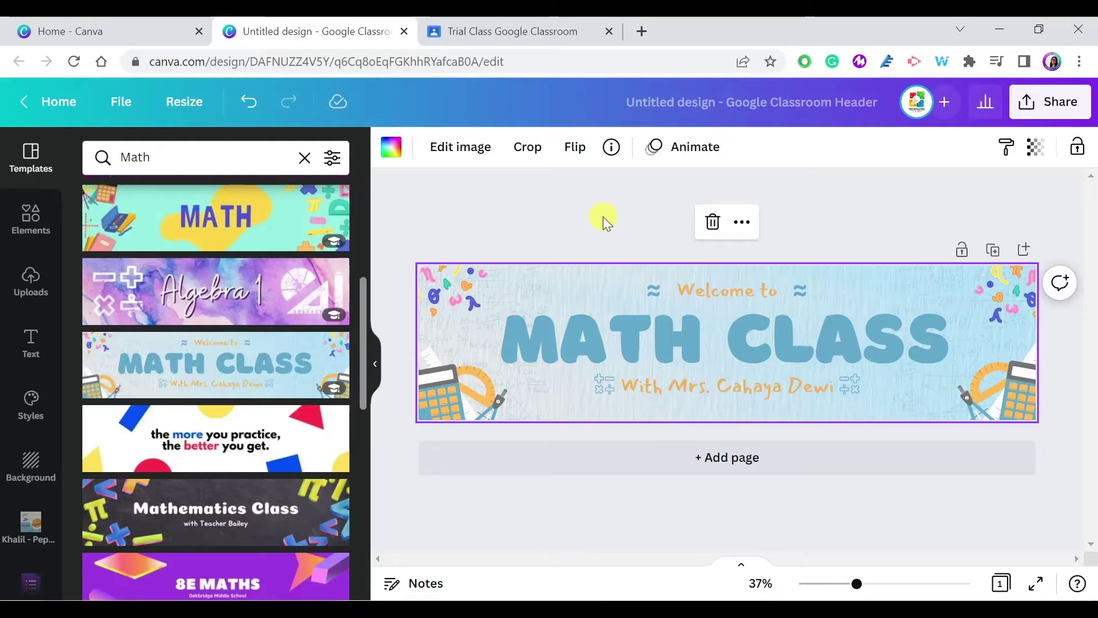
pyautogui.click(247, 101)
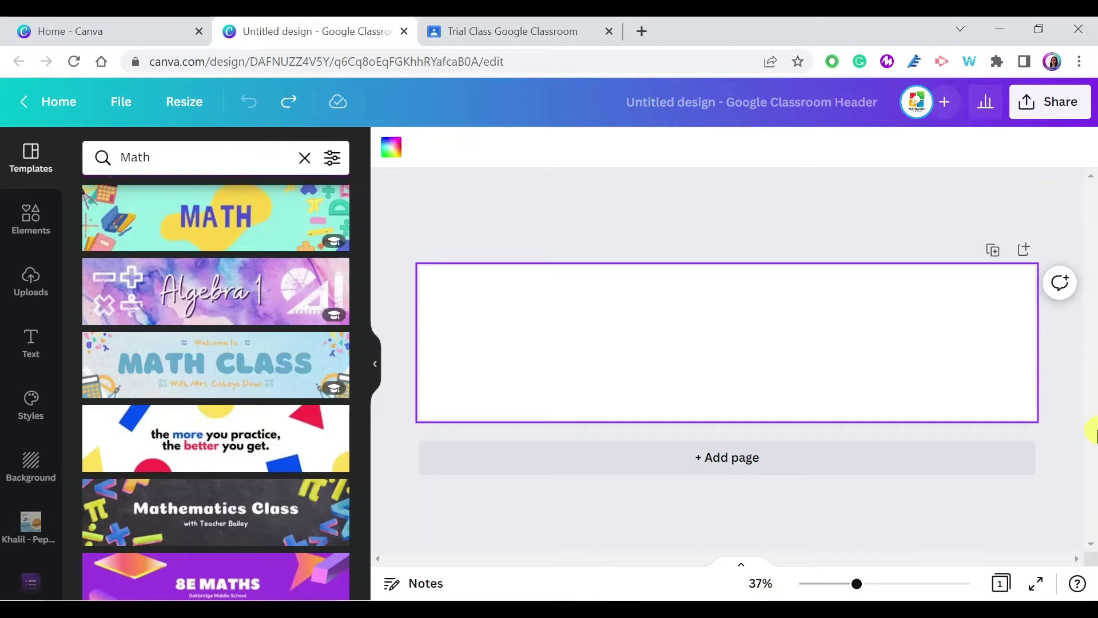
# - Search the Canva elements library for 'math'
pyautogui.click(25, 228)
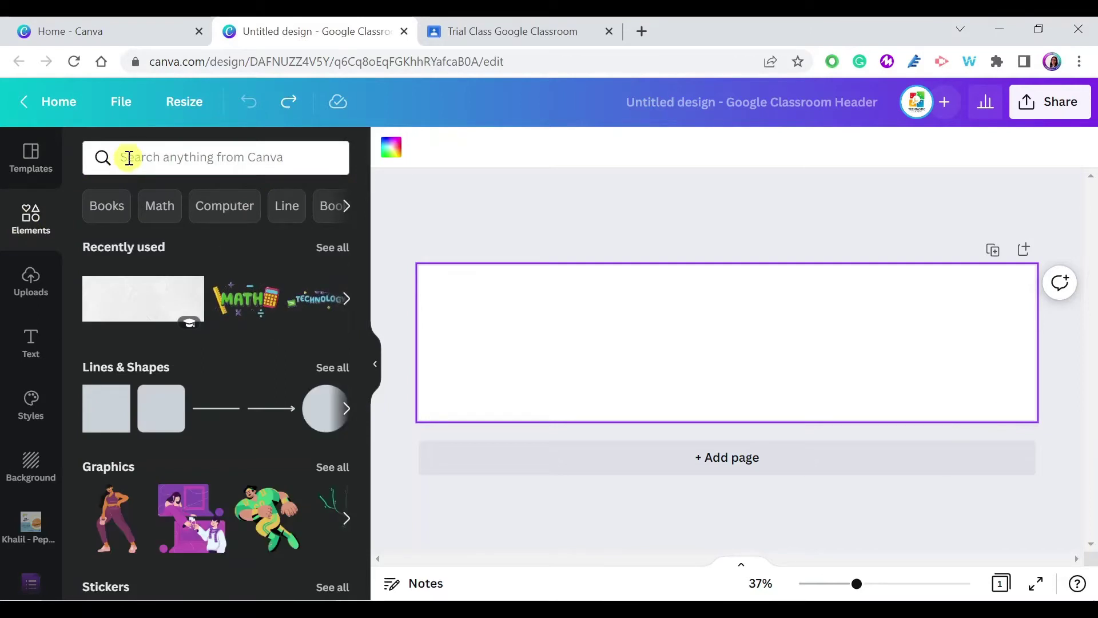
pyautogui.click(130, 159)
pyautogui.write('math')
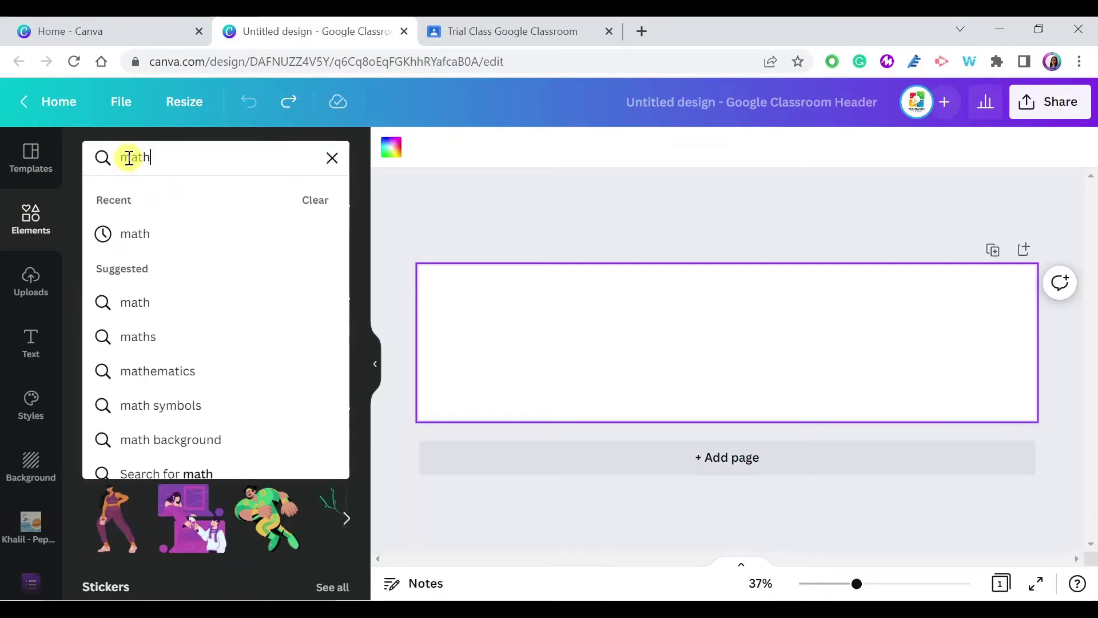
pyautogui.press('Return')
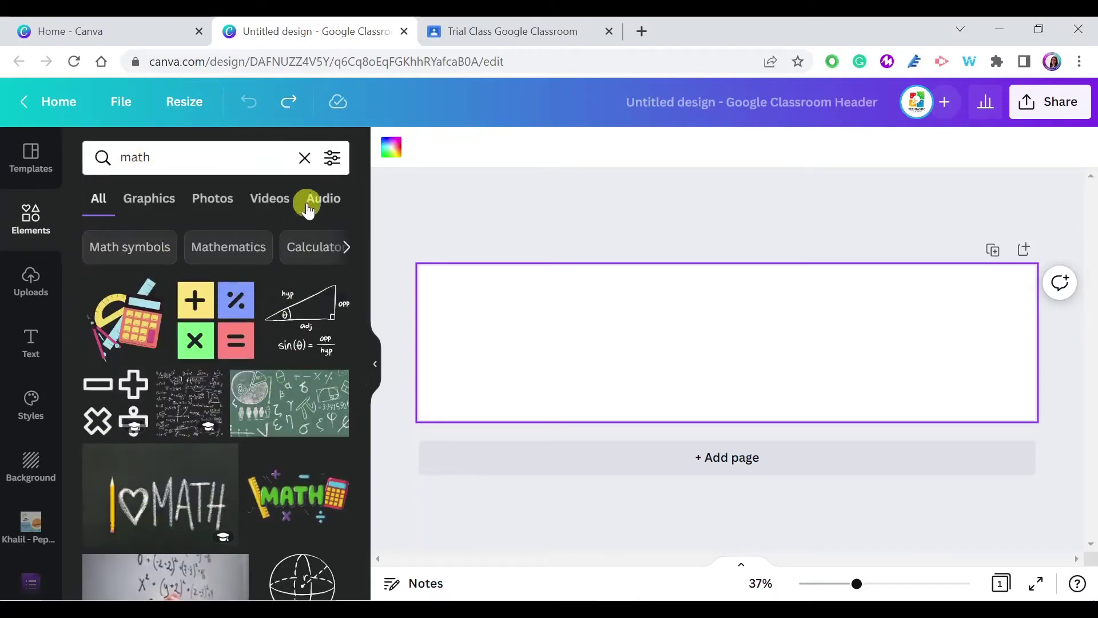
# - Filter the results to animated graphics and add the MATH ruler-and-calculator sticker
pyautogui.click(331, 160)
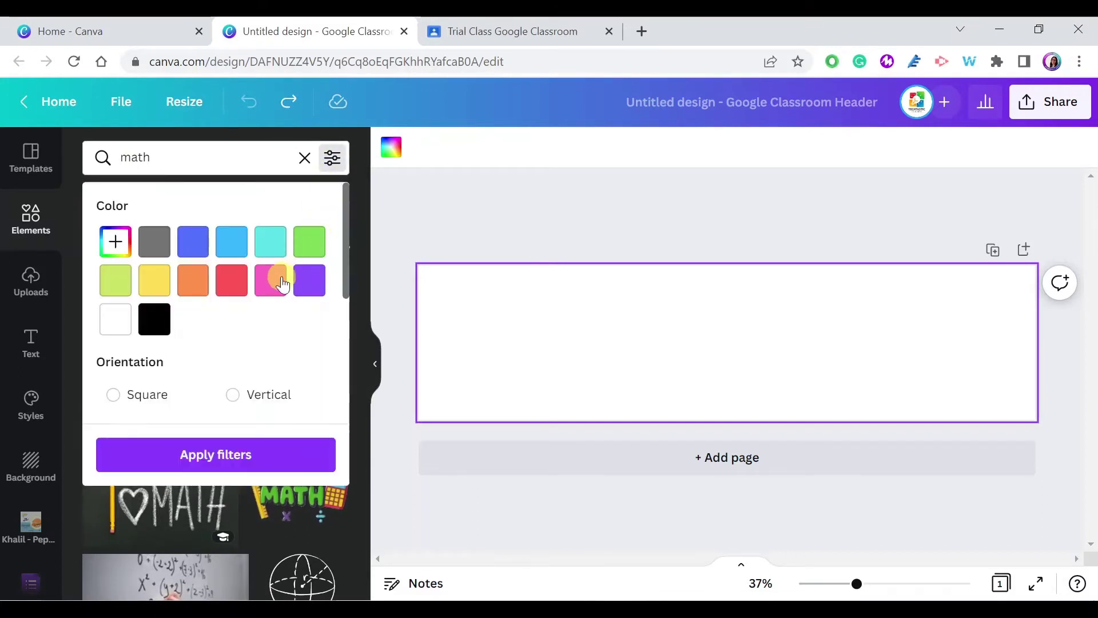
pyautogui.scroll(-3, 270, 284)
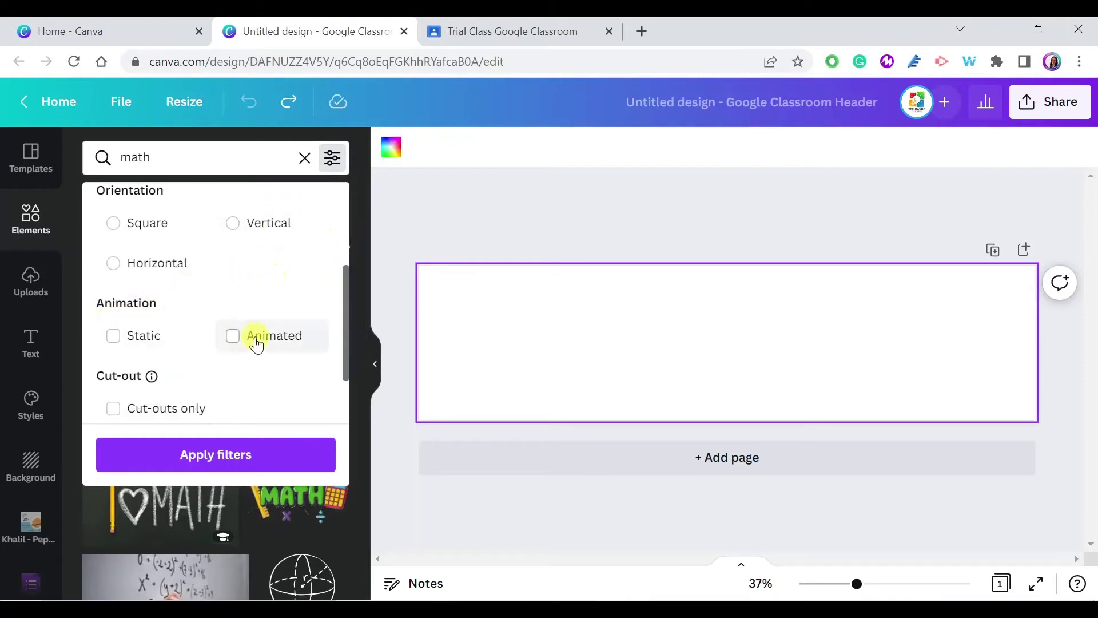
pyautogui.click(232, 339)
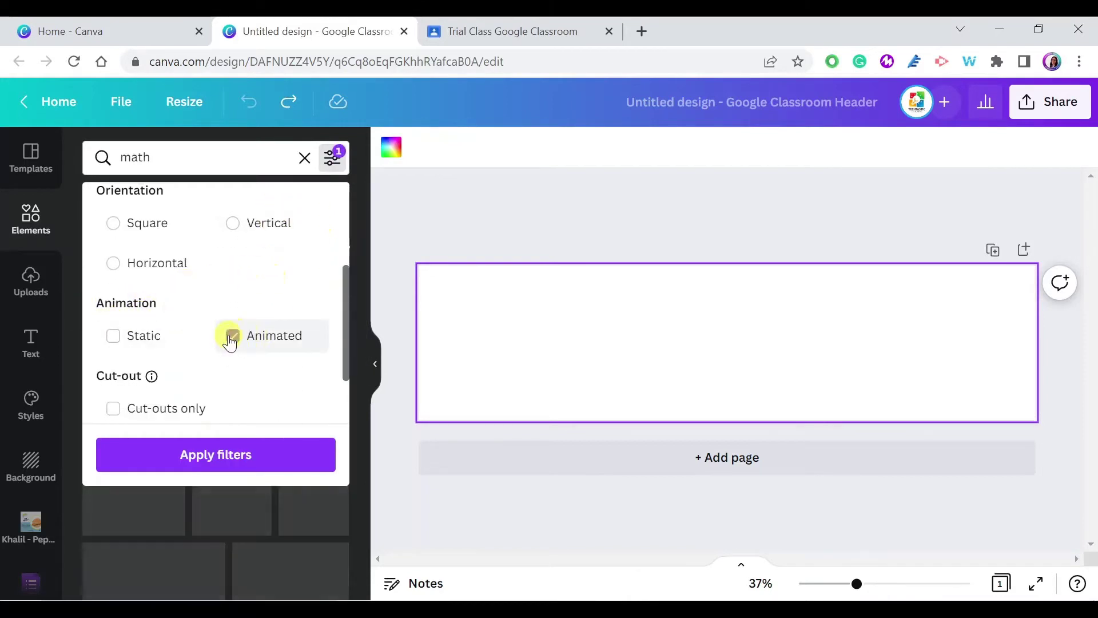
pyautogui.click(194, 456)
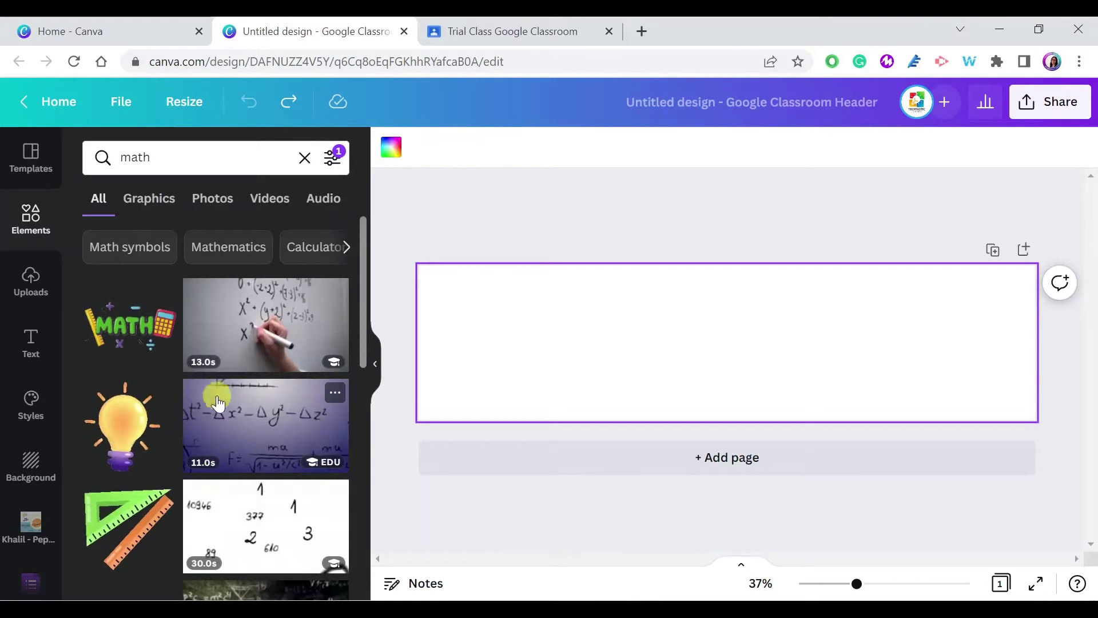
pyautogui.click(157, 209)
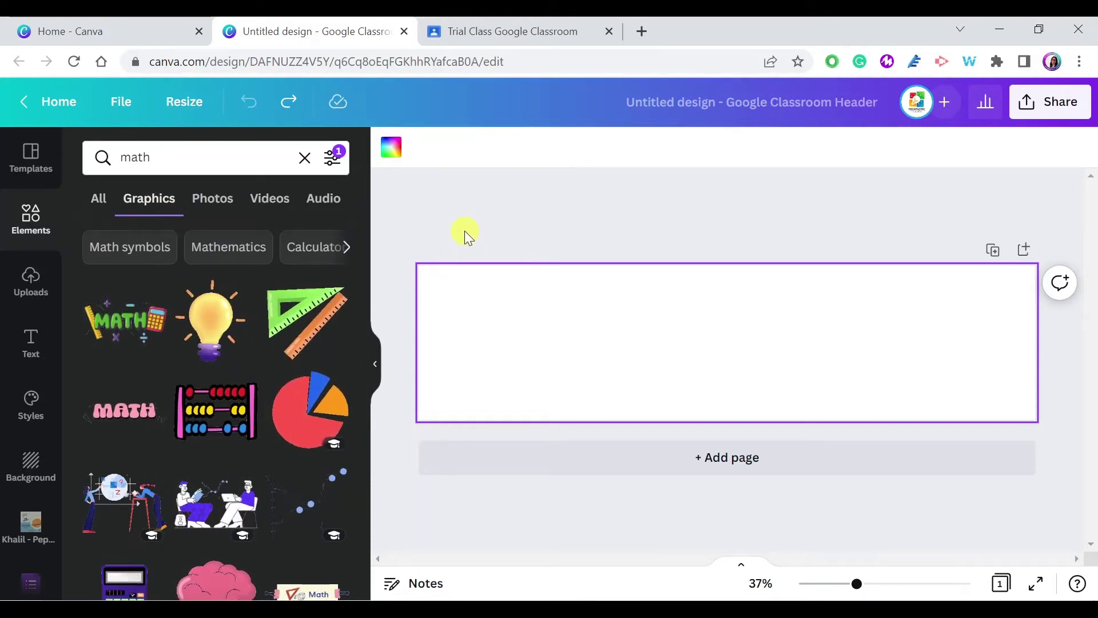
pyautogui.click(122, 329)
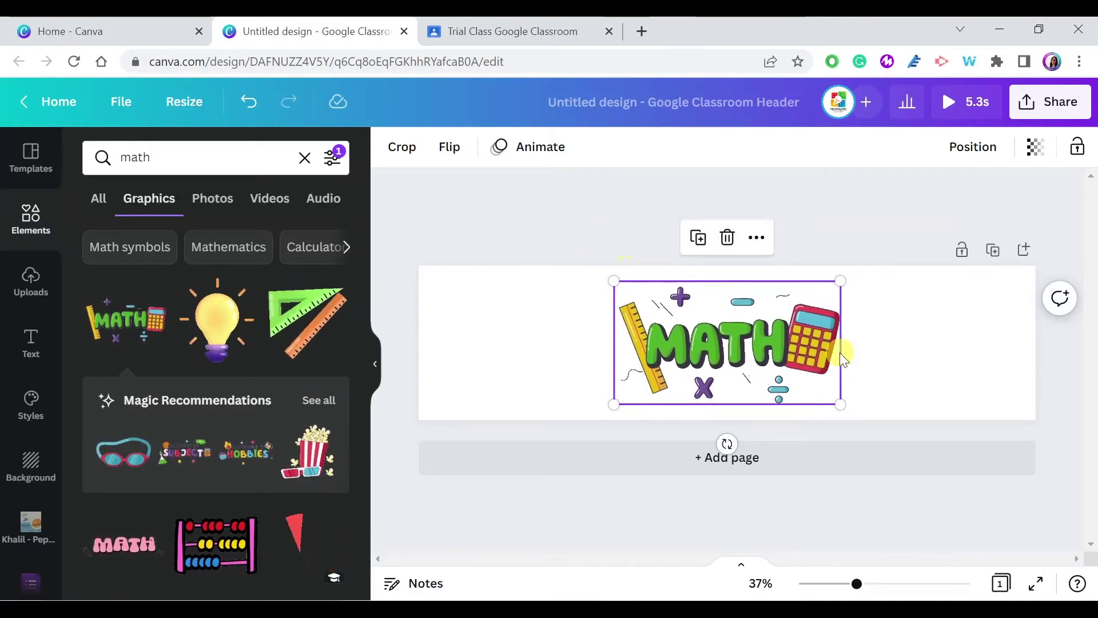
# - Drag the MATH graphic to the right end of the header page
pyautogui.click(870, 204)
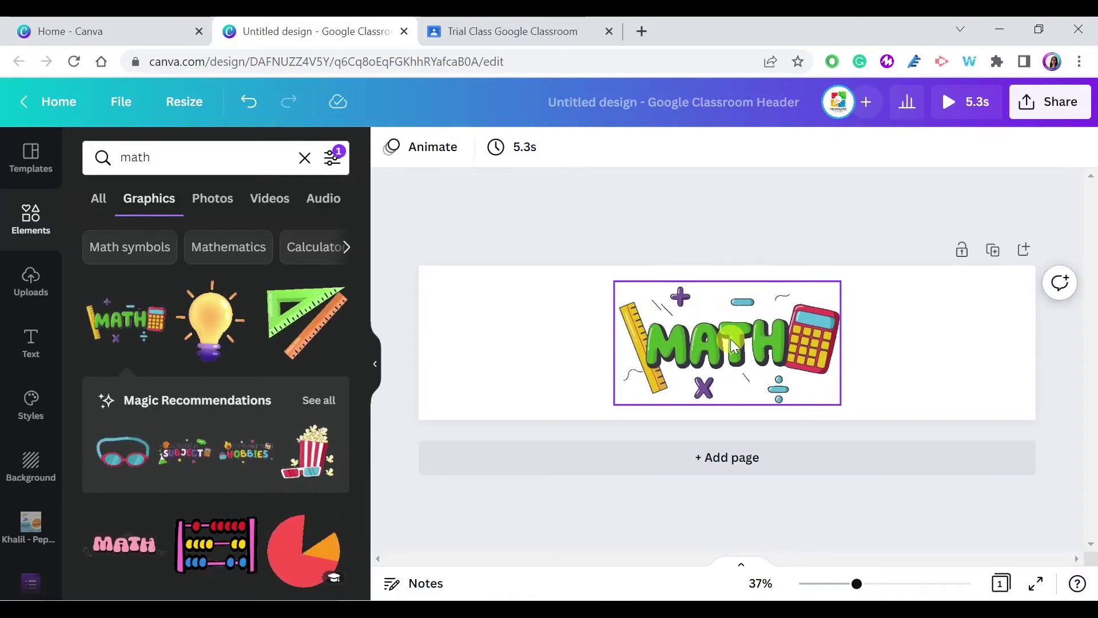
pyautogui.click(471, 407)
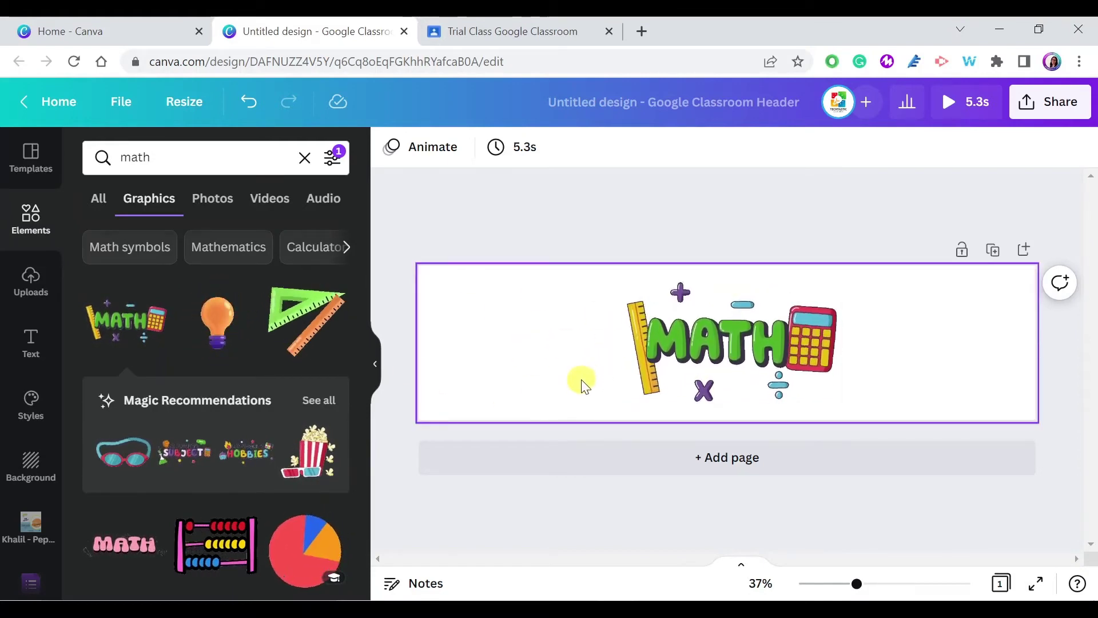
pyautogui.click(756, 339)
pyautogui.moveTo(756, 339); pyautogui.dragTo(923, 338)
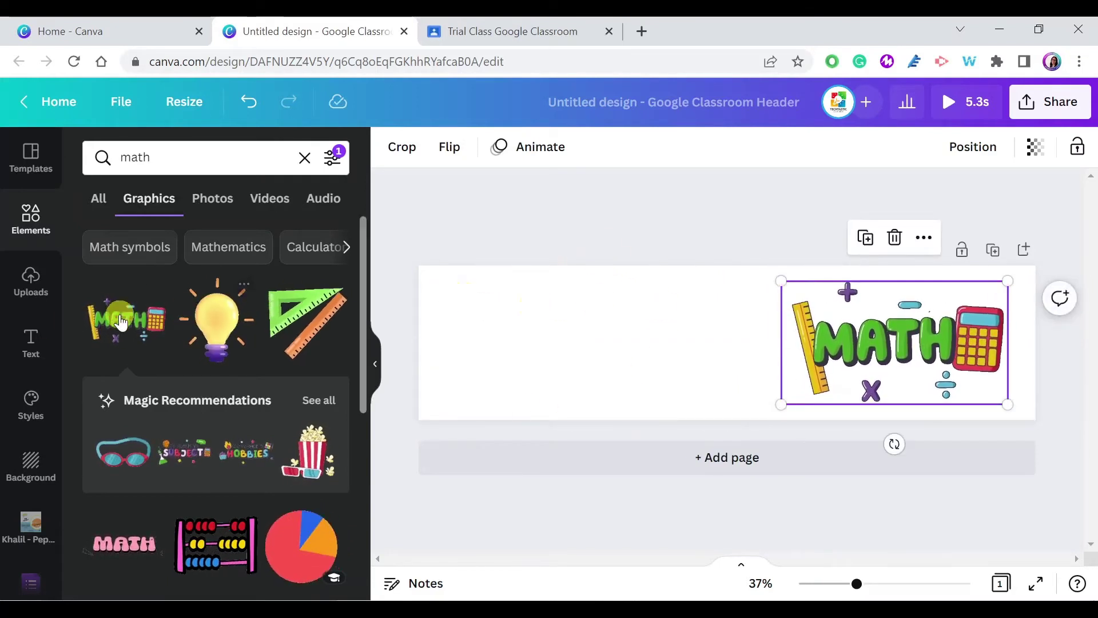
pyautogui.click(28, 352)
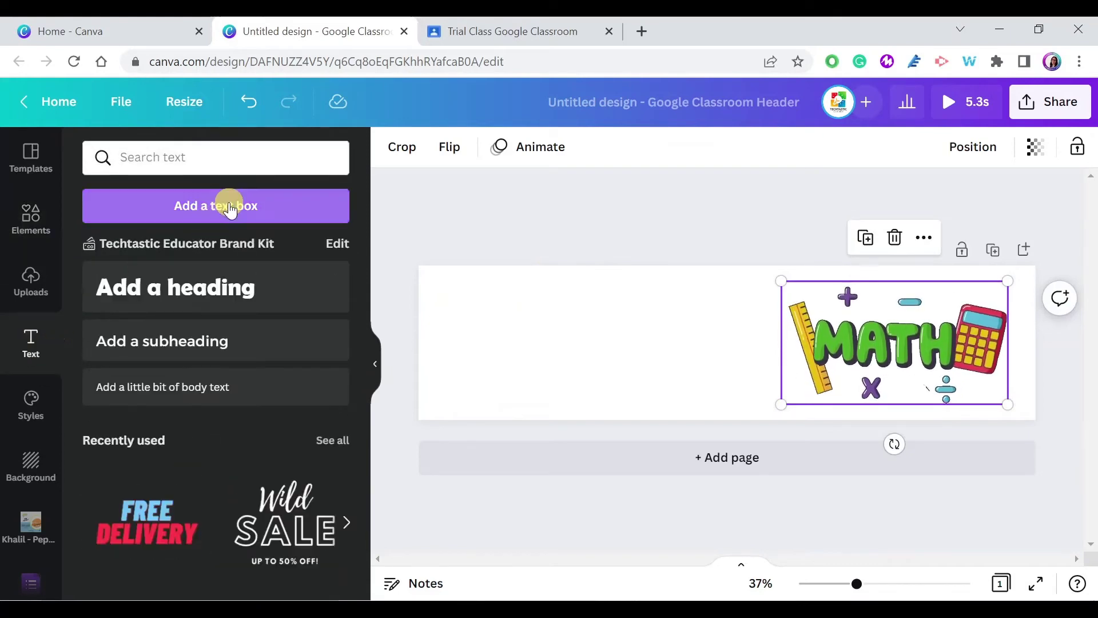
# - Add a text box reading 'GRADE 8' at font size 120
pyautogui.click(230, 206)
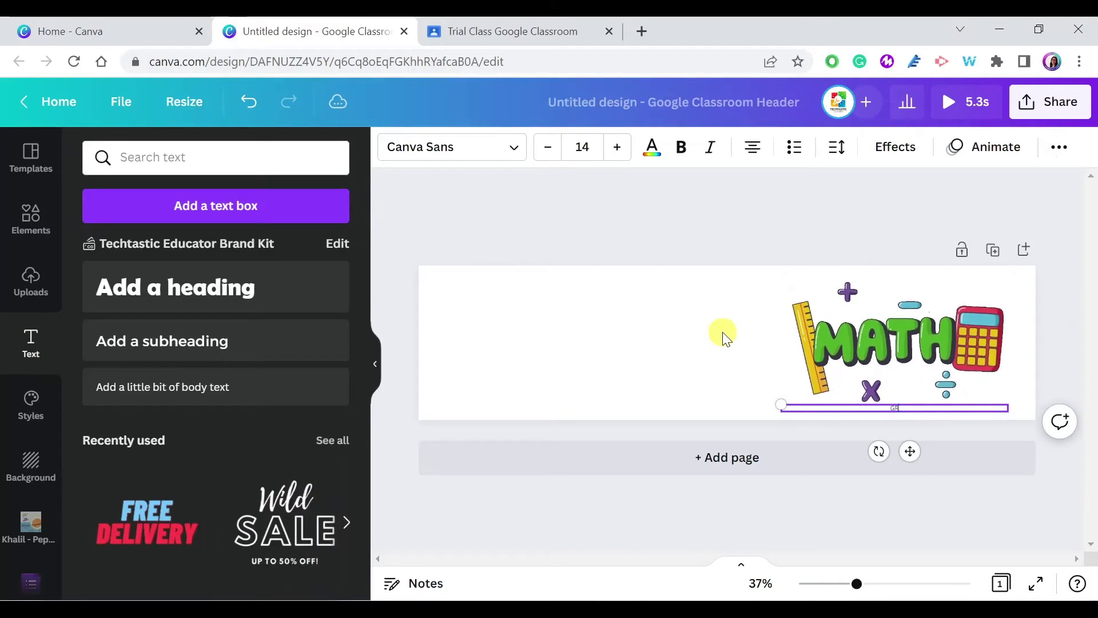
pyautogui.write('GRADE 8')
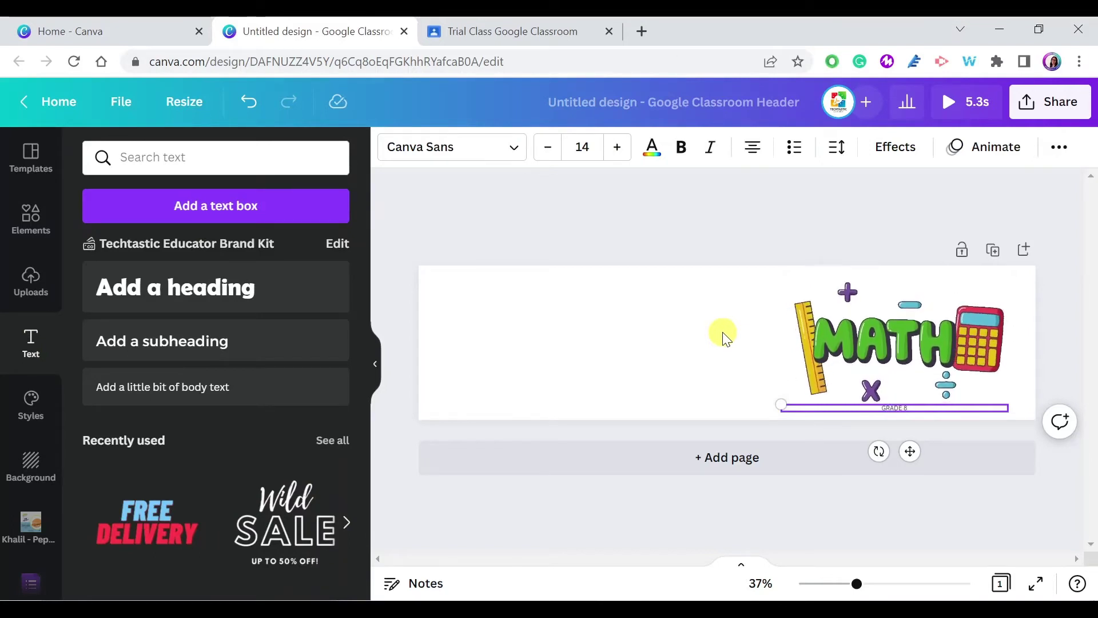
pyautogui.click(590, 147)
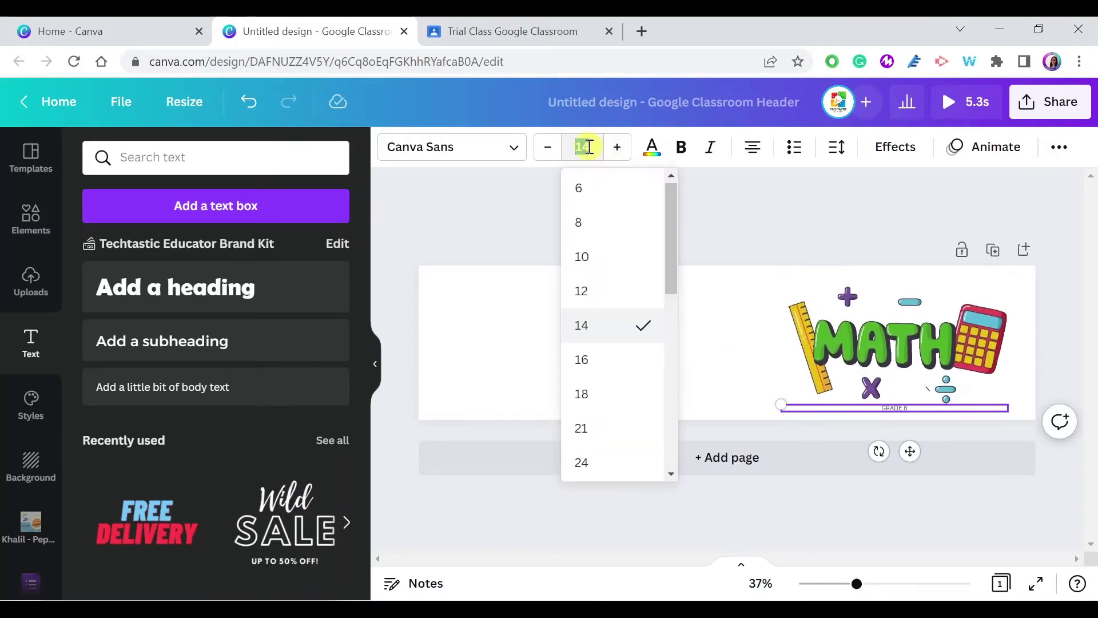
pyautogui.write('120')
pyautogui.press('Return')
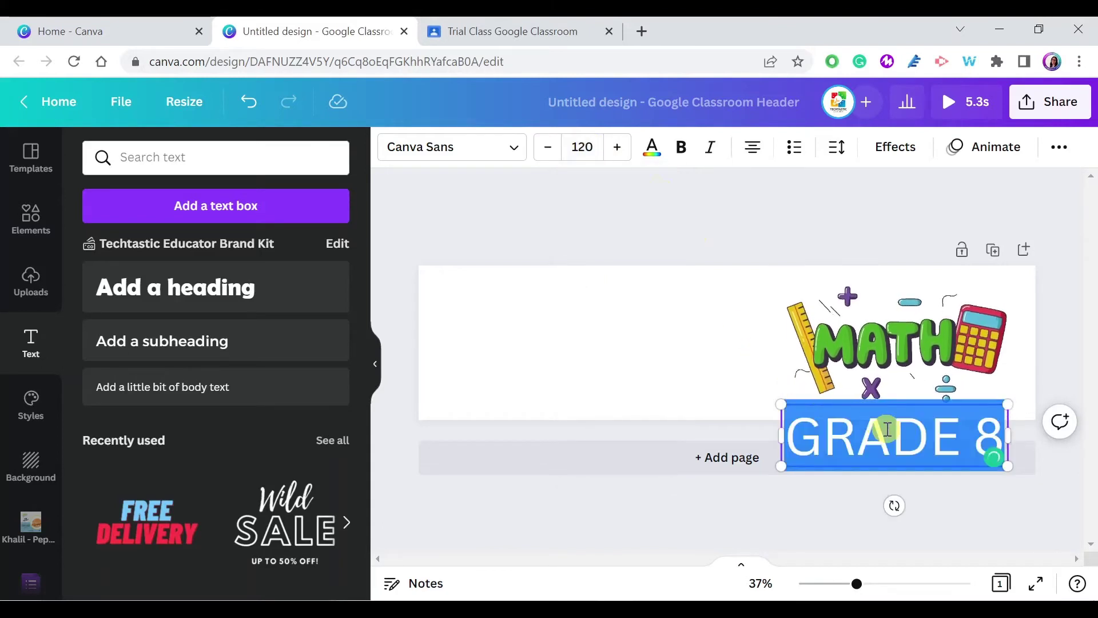
# - Move GRADE 8 to the left of MATH and set its font to Batangas
pyautogui.click(903, 440)
pyautogui.moveTo(902, 440); pyautogui.dragTo(603, 315)
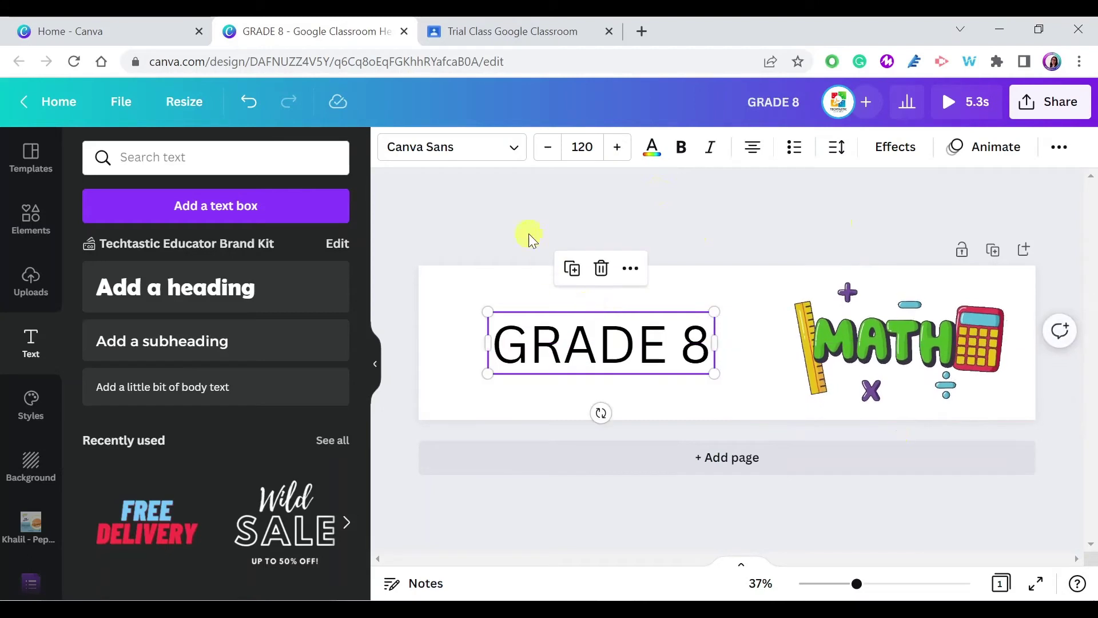
pyautogui.click(507, 148)
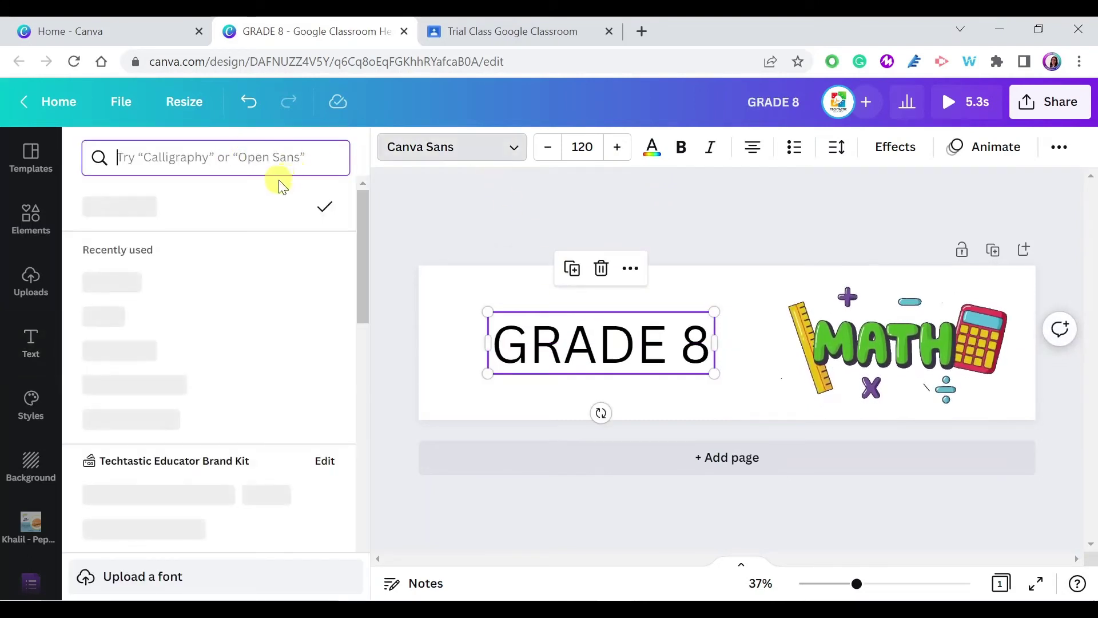
pyautogui.click(205, 283)
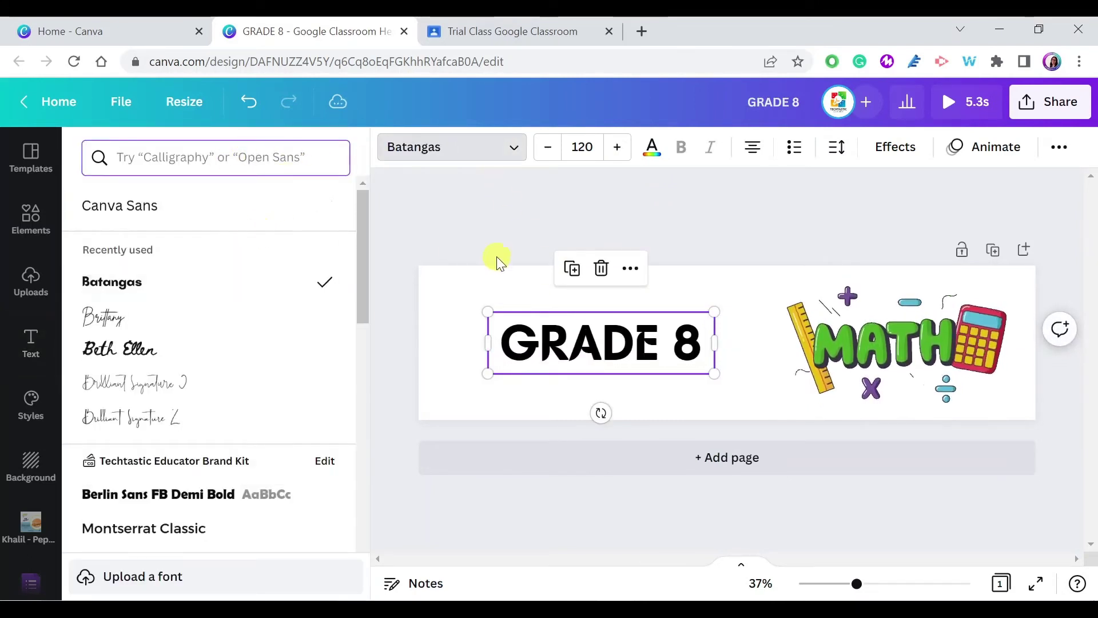
pyautogui.click(499, 225)
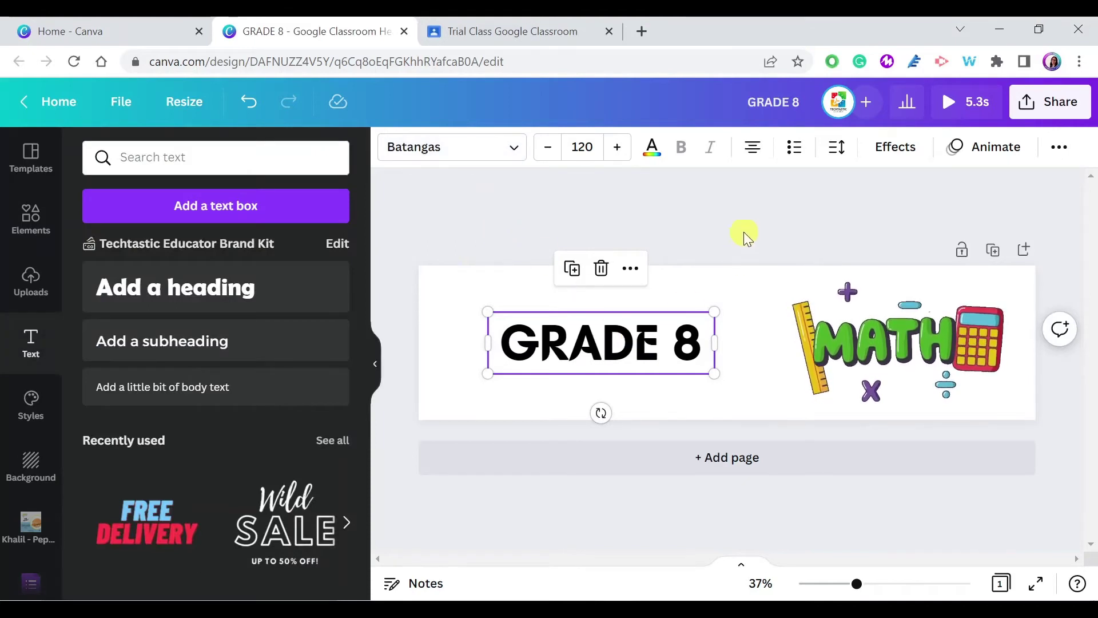
pyautogui.click(743, 232)
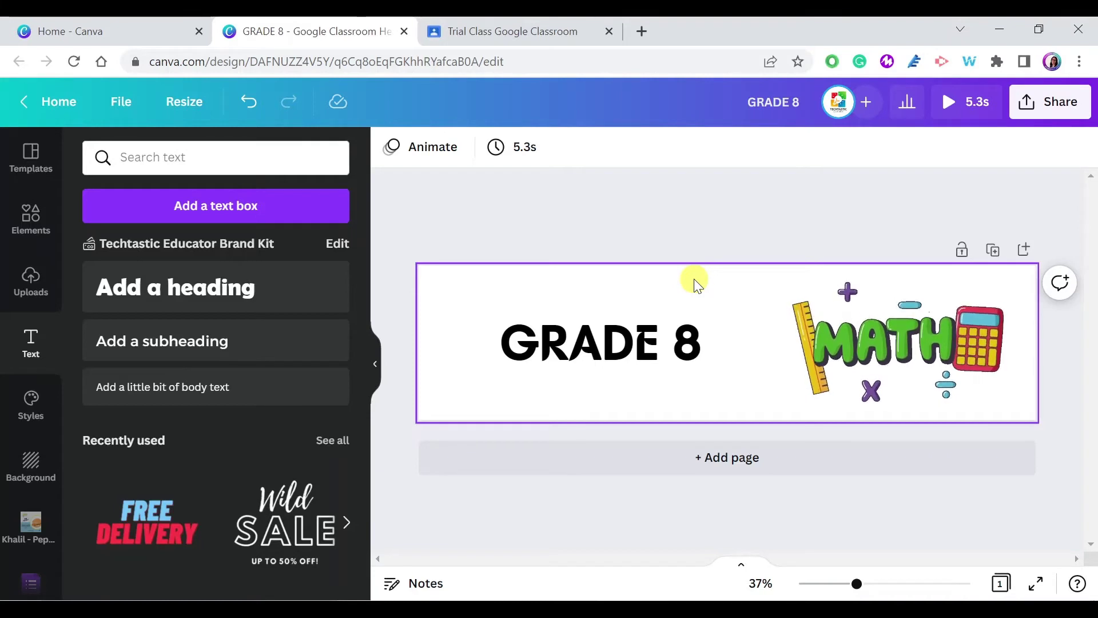
# - Try the grey speckled texture as the background, then delete it to keep white
pyautogui.click(25, 470)
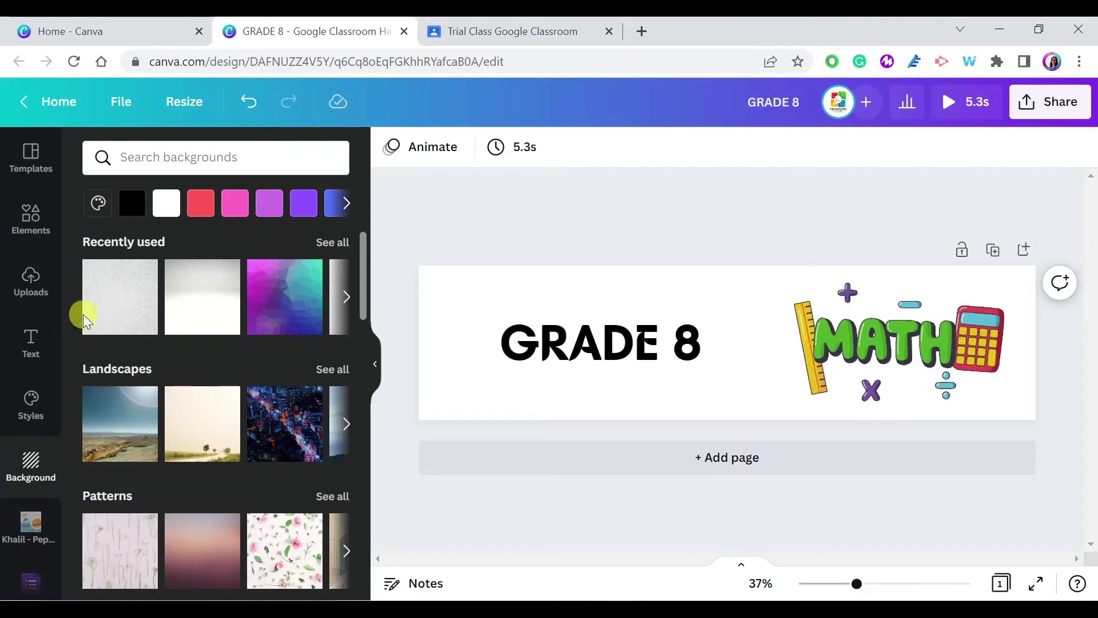
pyautogui.click(112, 301)
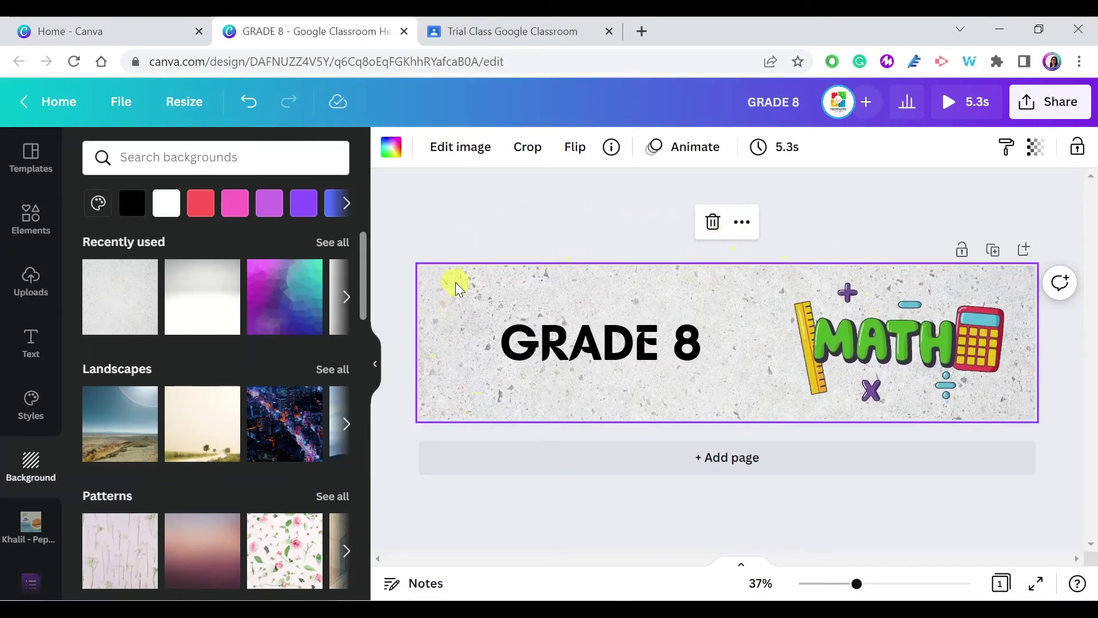
pyautogui.press('Delete')
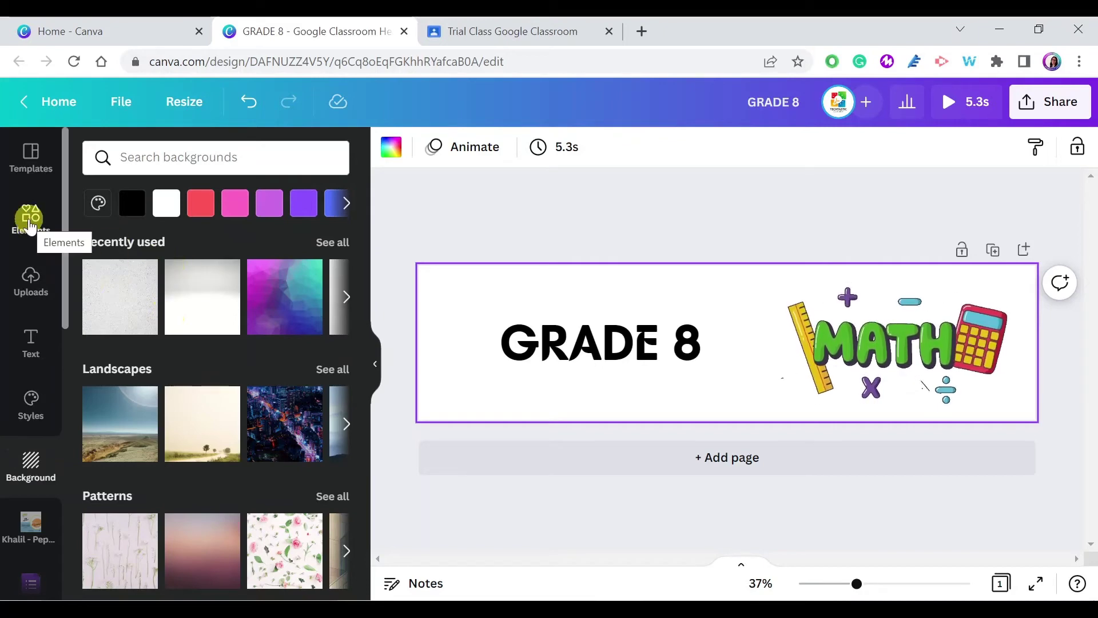
# - Search photos for 'white texture' and set the top result as the page background
pyautogui.click(31, 226)
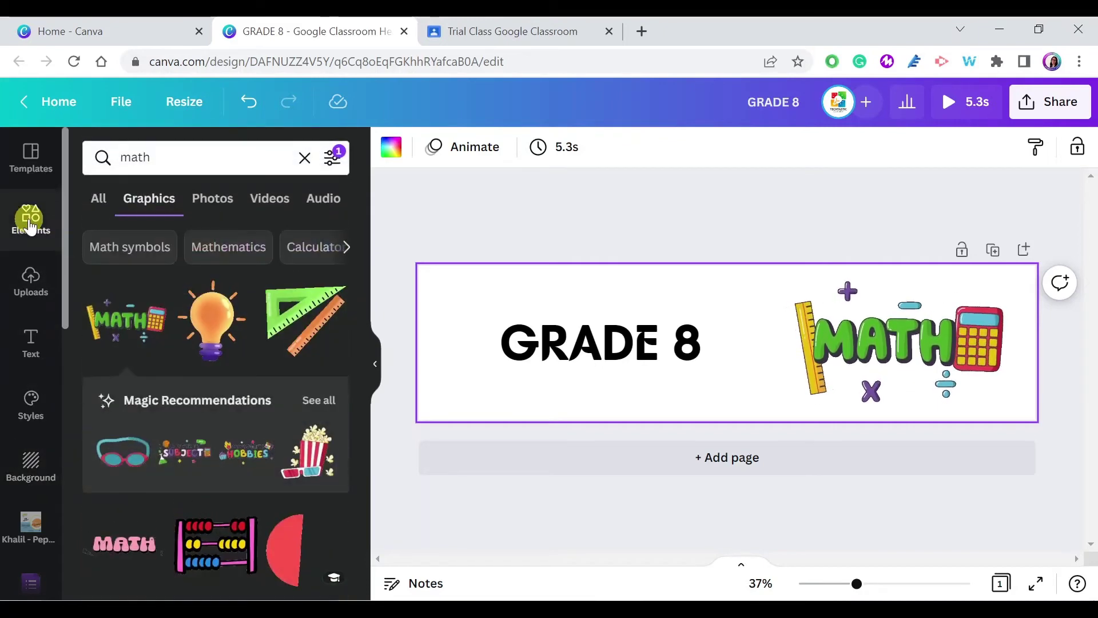
pyautogui.click(304, 157)
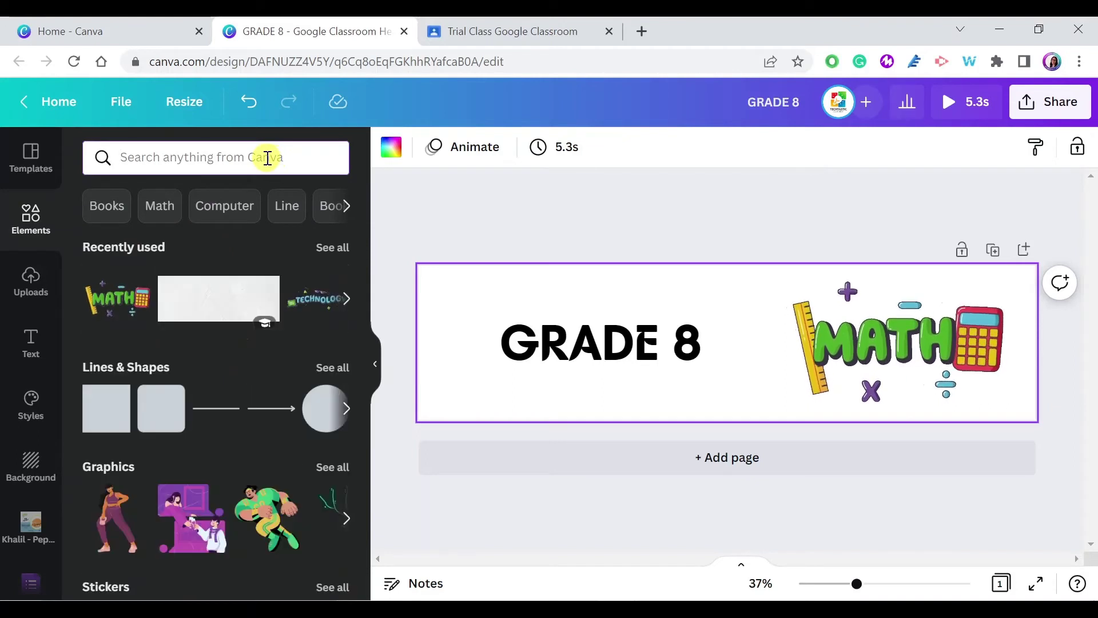
pyautogui.write('white')
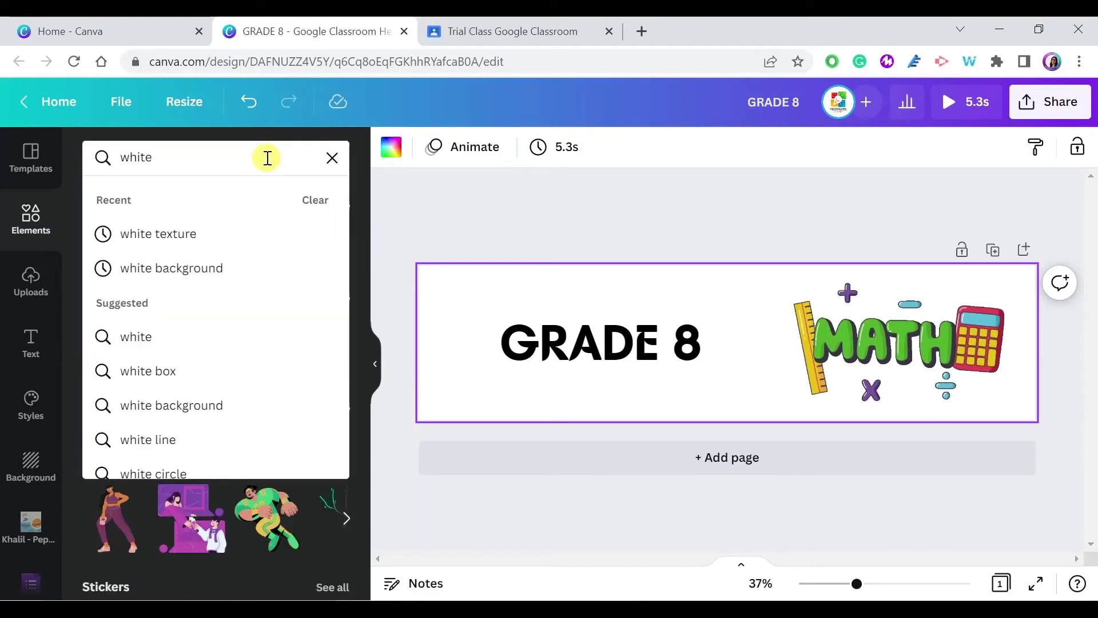
pyautogui.write(' te')
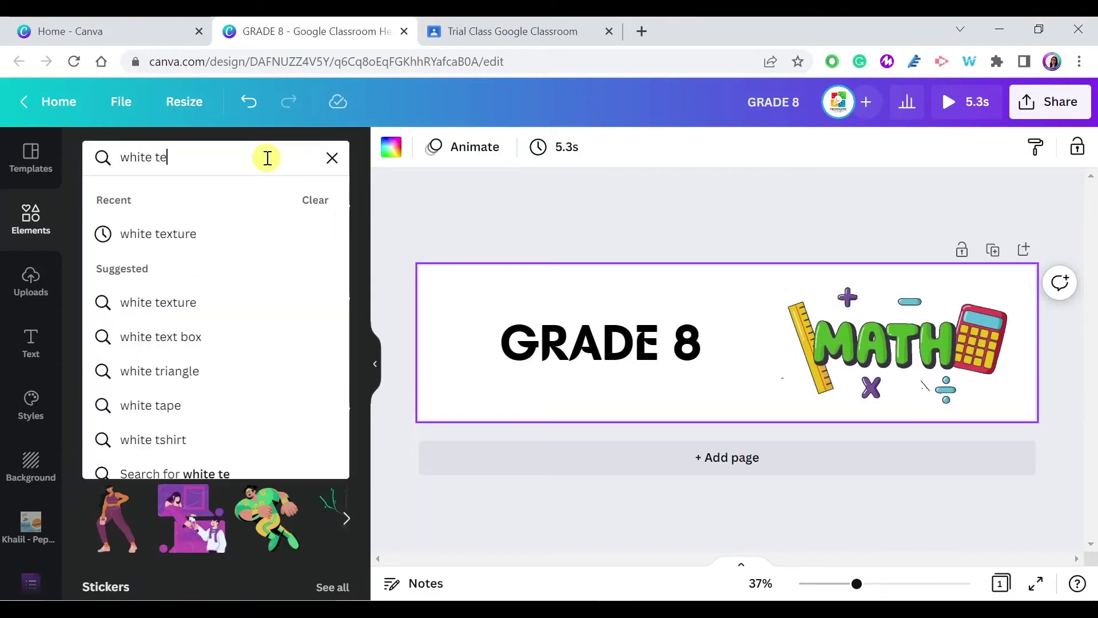
pyautogui.write('xture')
pyautogui.press('Return')
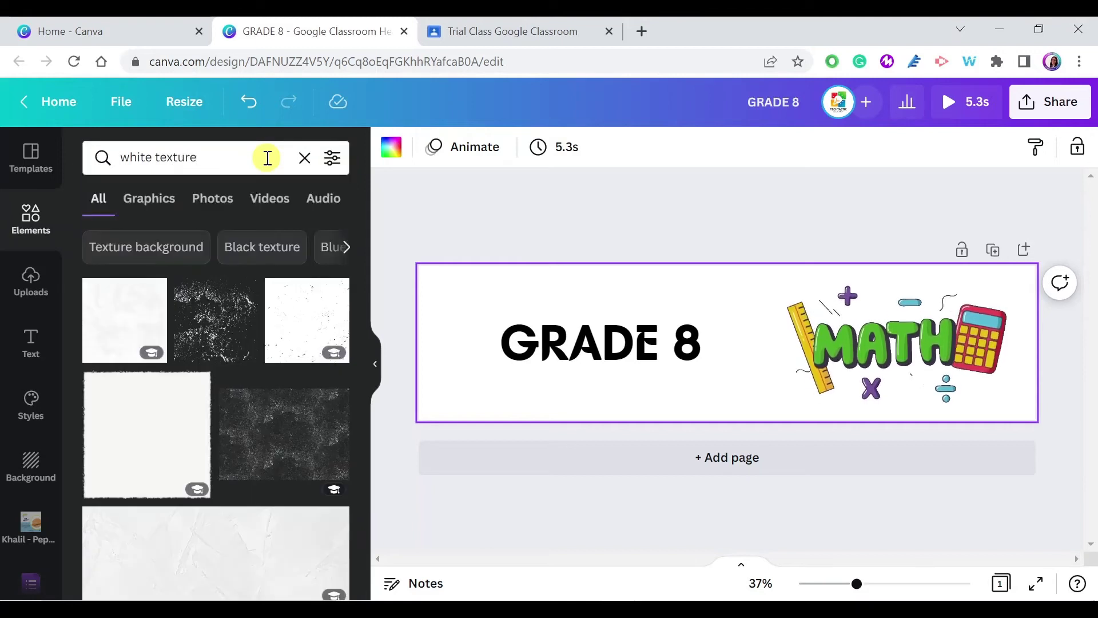
pyautogui.click(213, 201)
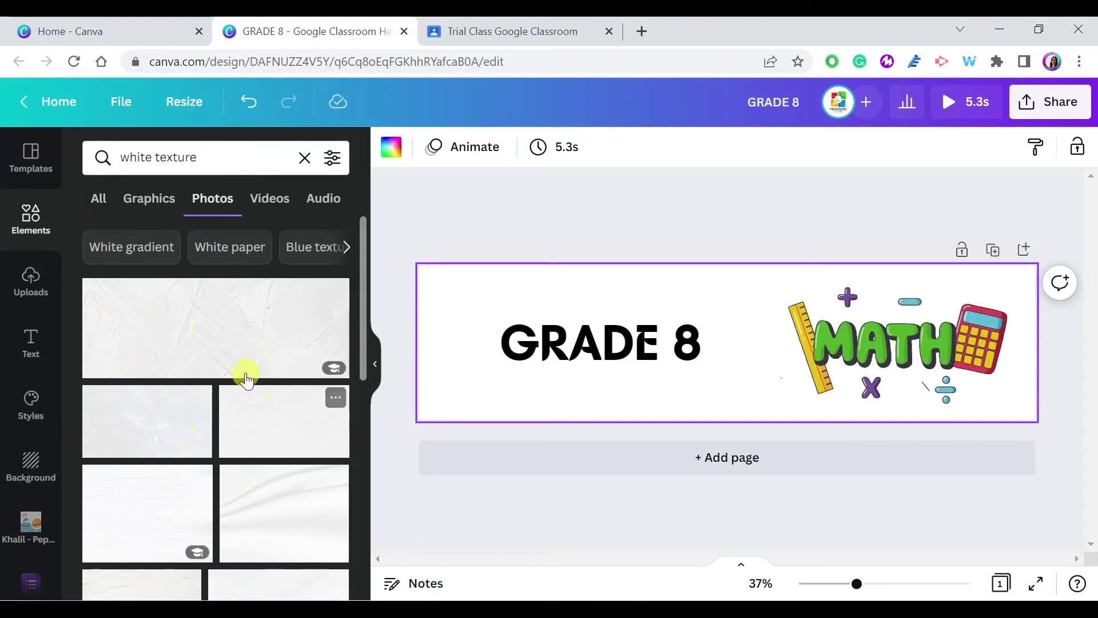
pyautogui.click(207, 337)
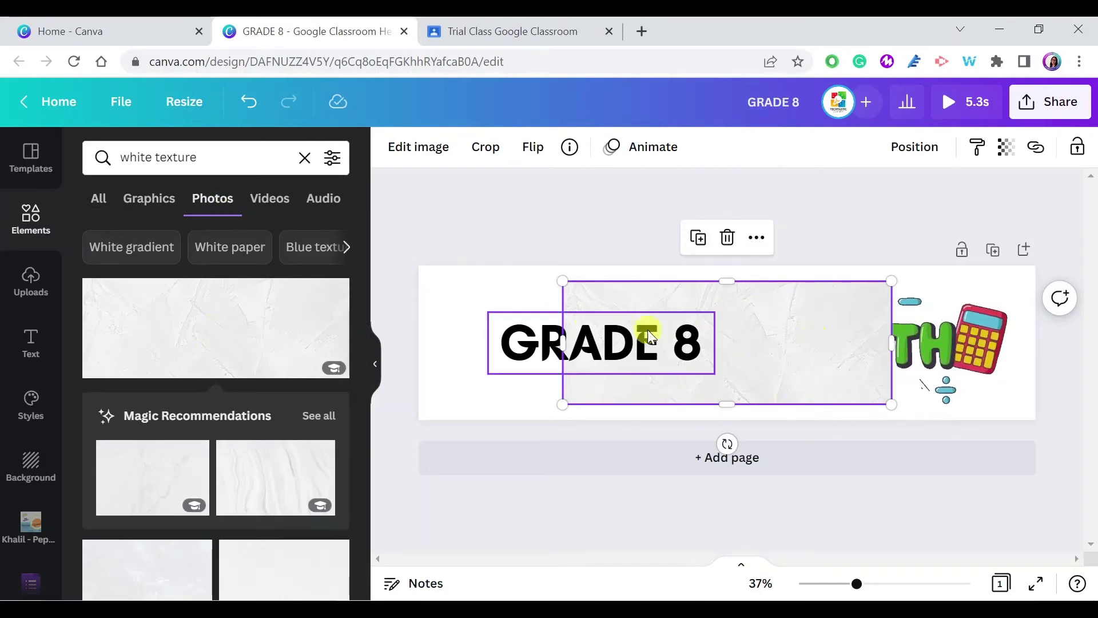
pyautogui.rightClick(767, 334)
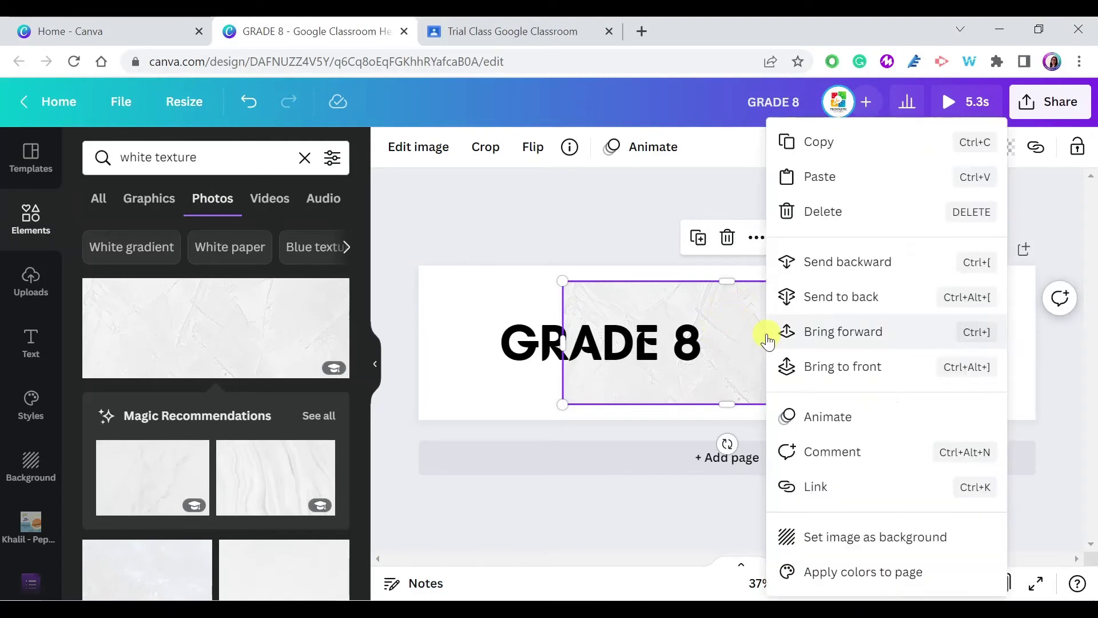
pyautogui.click(848, 543)
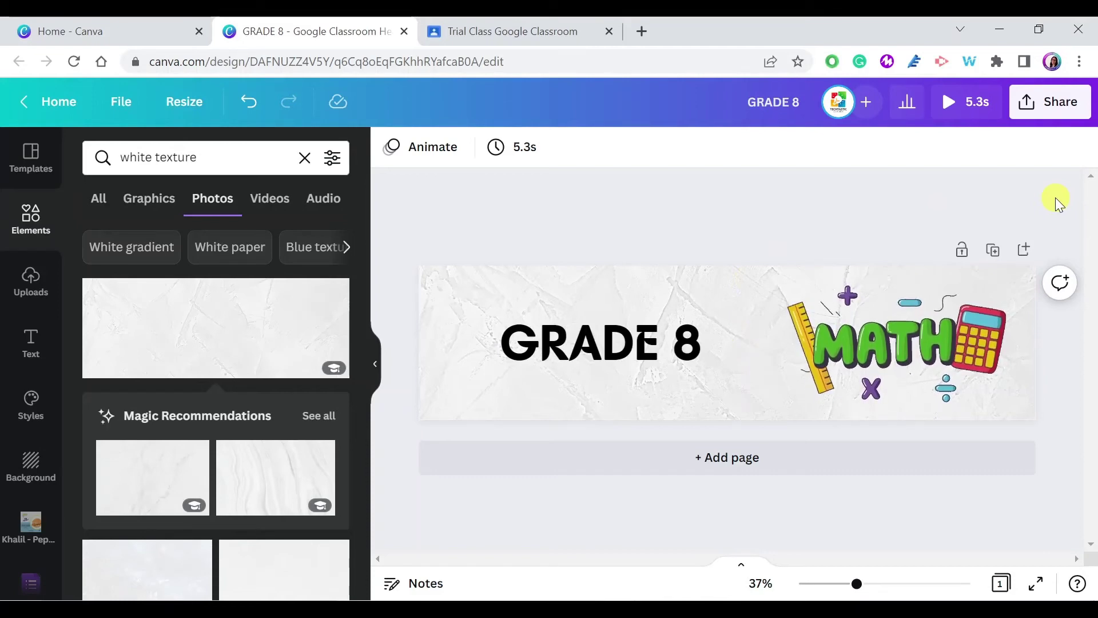
# - Download the GRADE 8 design as a GIF and return to the Trial Class stream
pyautogui.click(1028, 106)
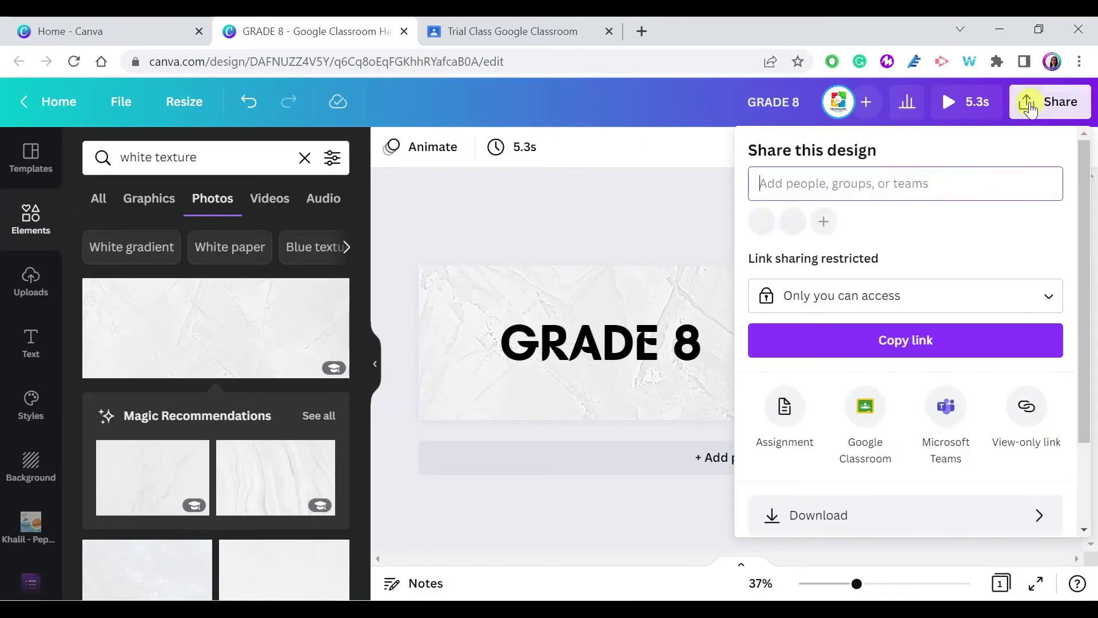
pyautogui.scroll(-3, 933, 166)
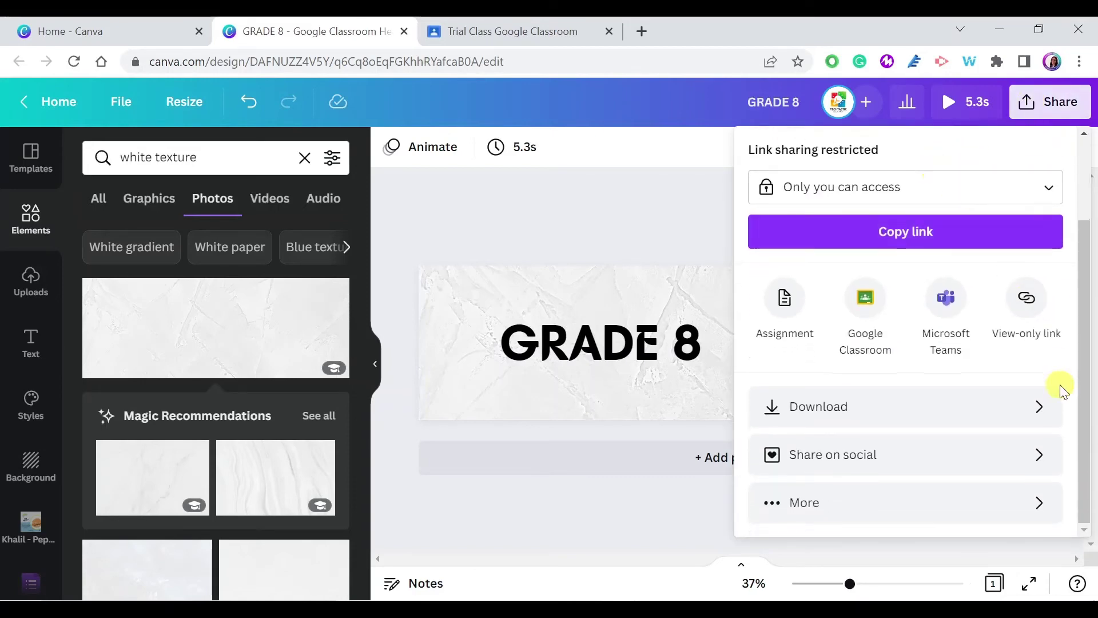
pyautogui.click(1041, 410)
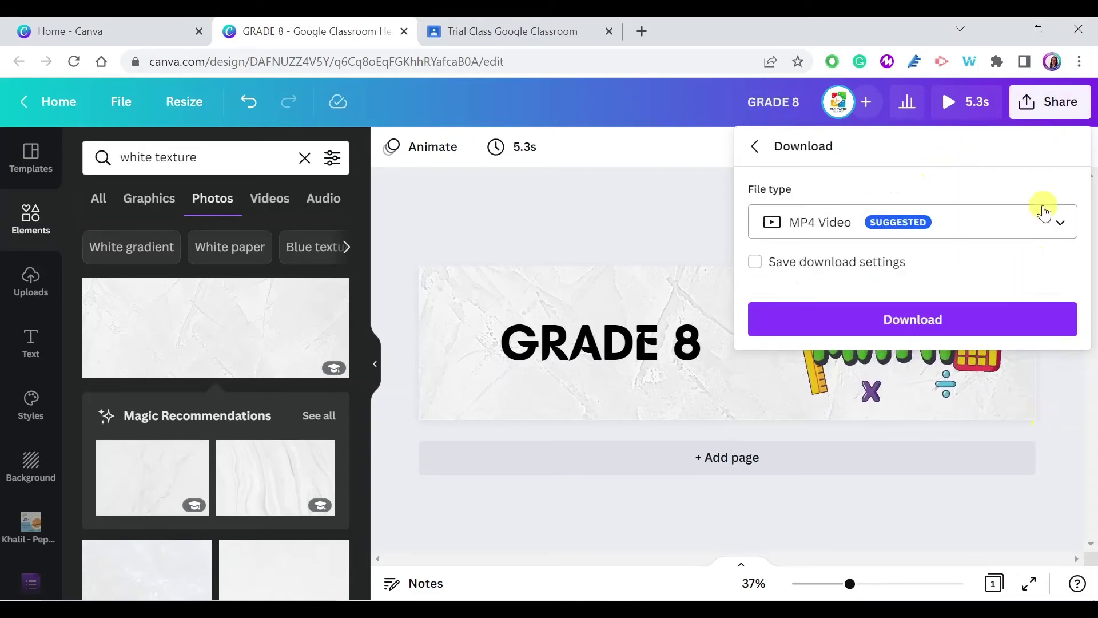
pyautogui.click(1063, 227)
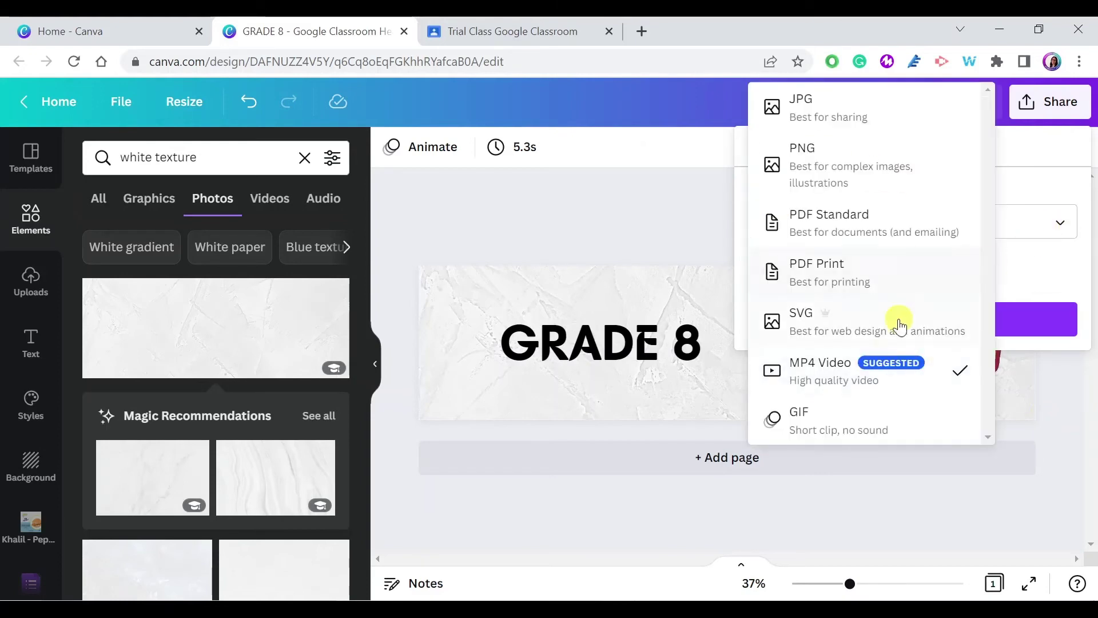
pyautogui.click(833, 423)
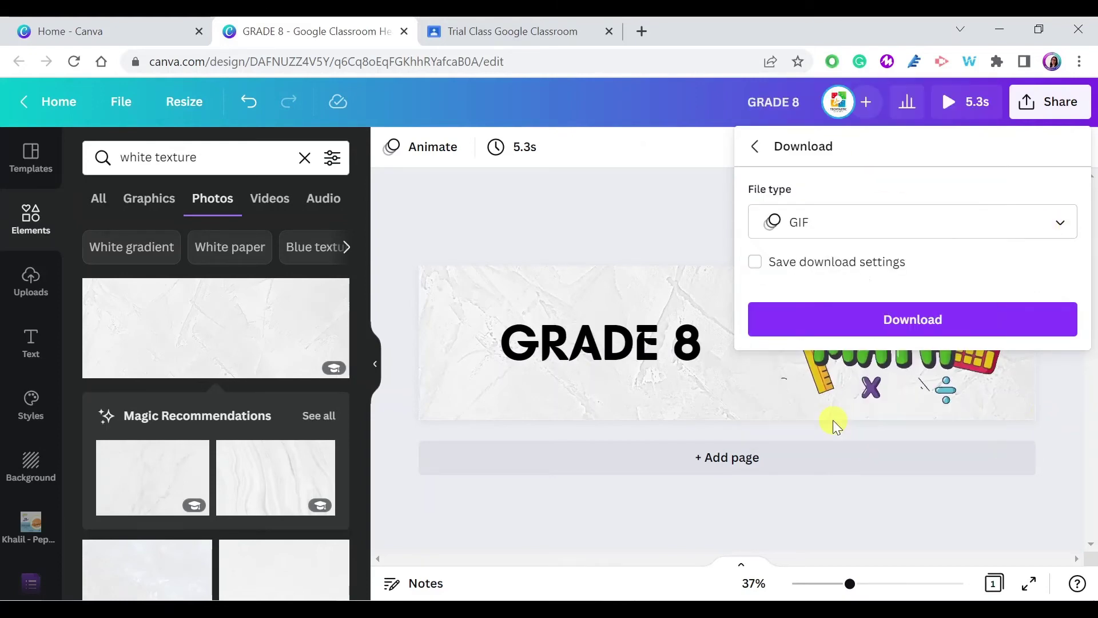
pyautogui.click(880, 318)
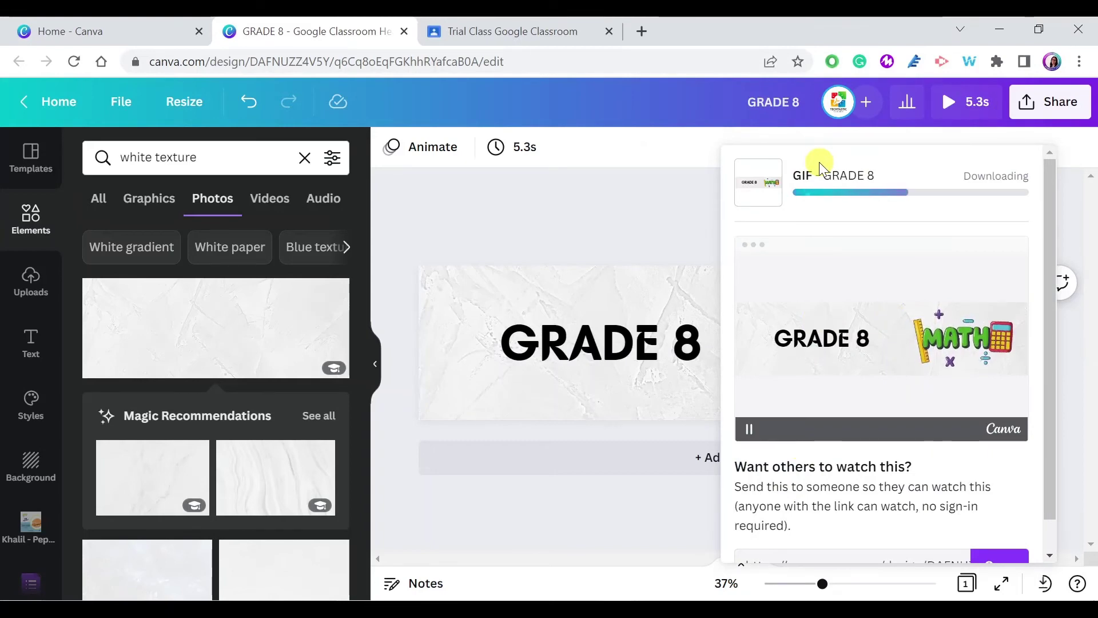
pyautogui.click(1074, 363)
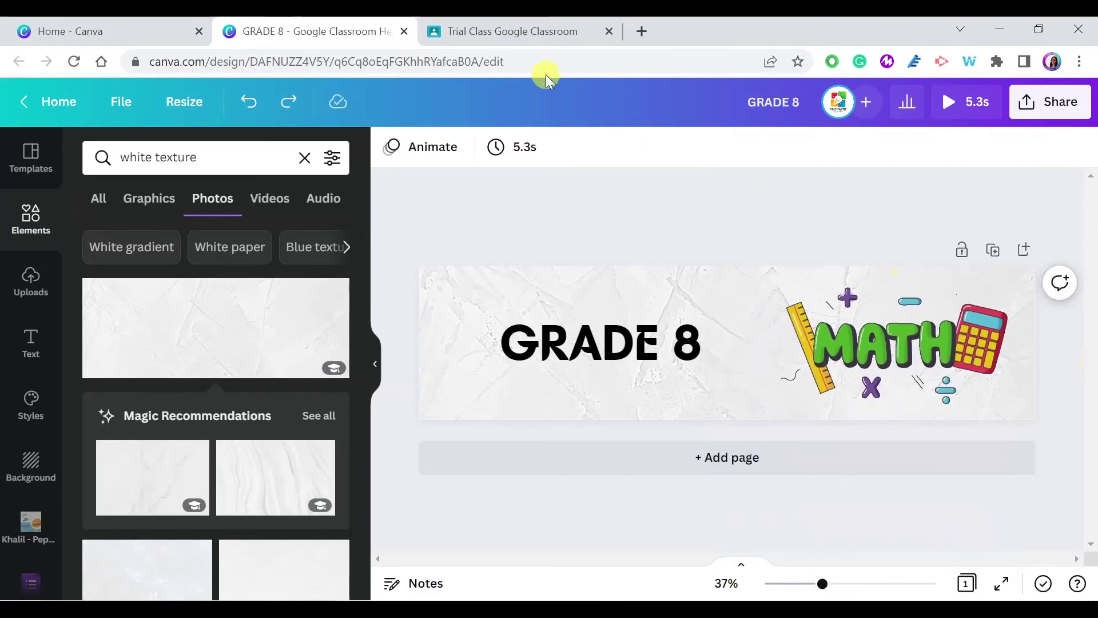
pyautogui.click(529, 33)
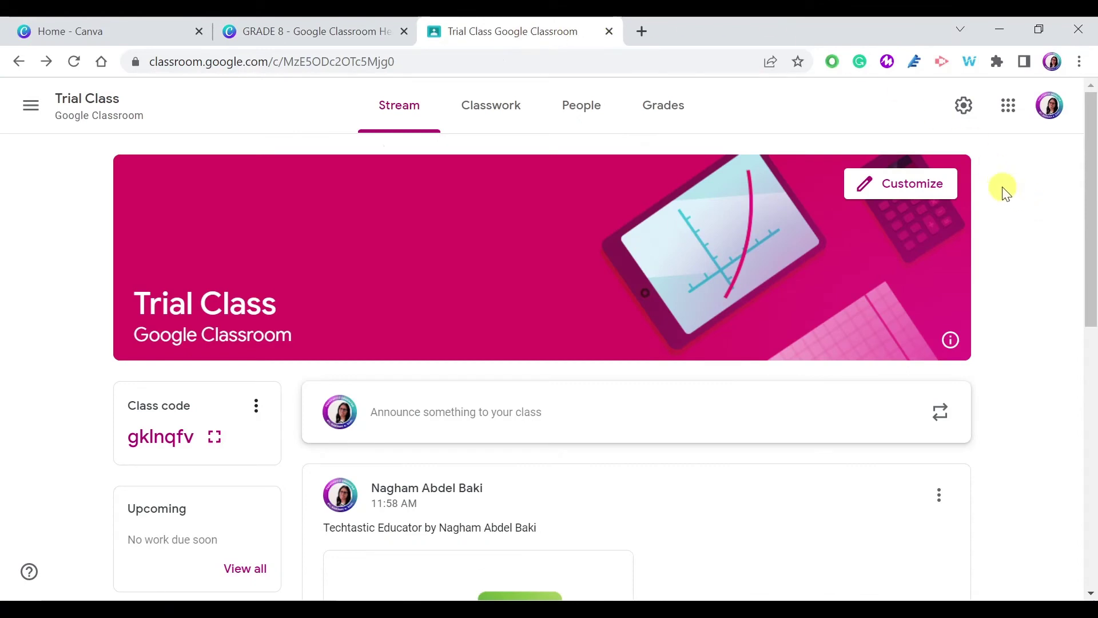
# - Upload GRADE 8.gif from the Desktop as a new stream header photo
pyautogui.click(869, 190)
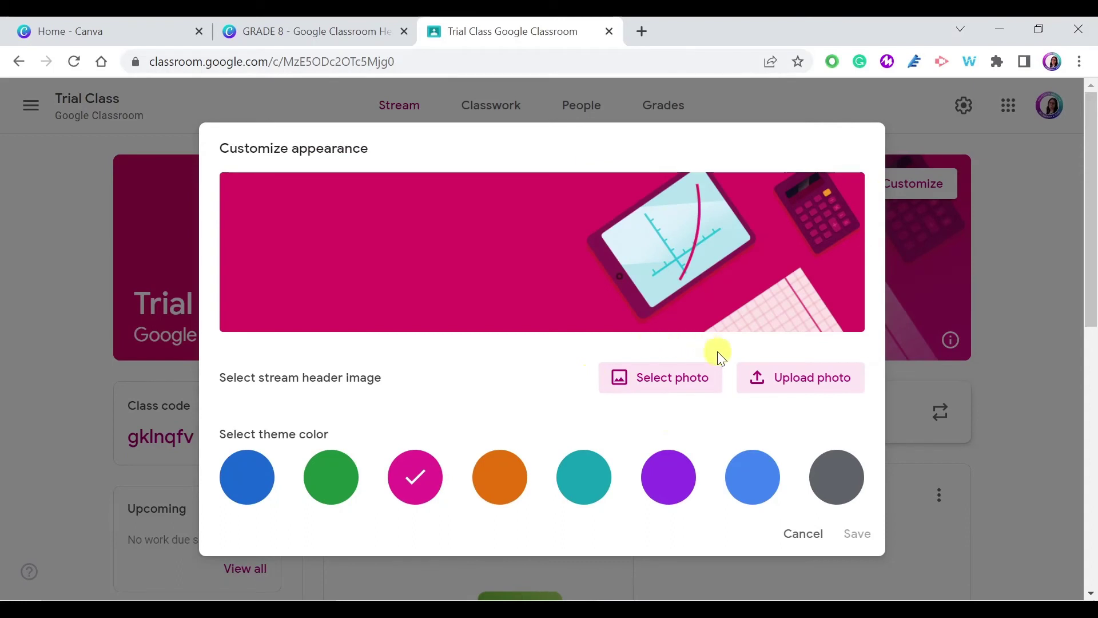
pyautogui.click(769, 387)
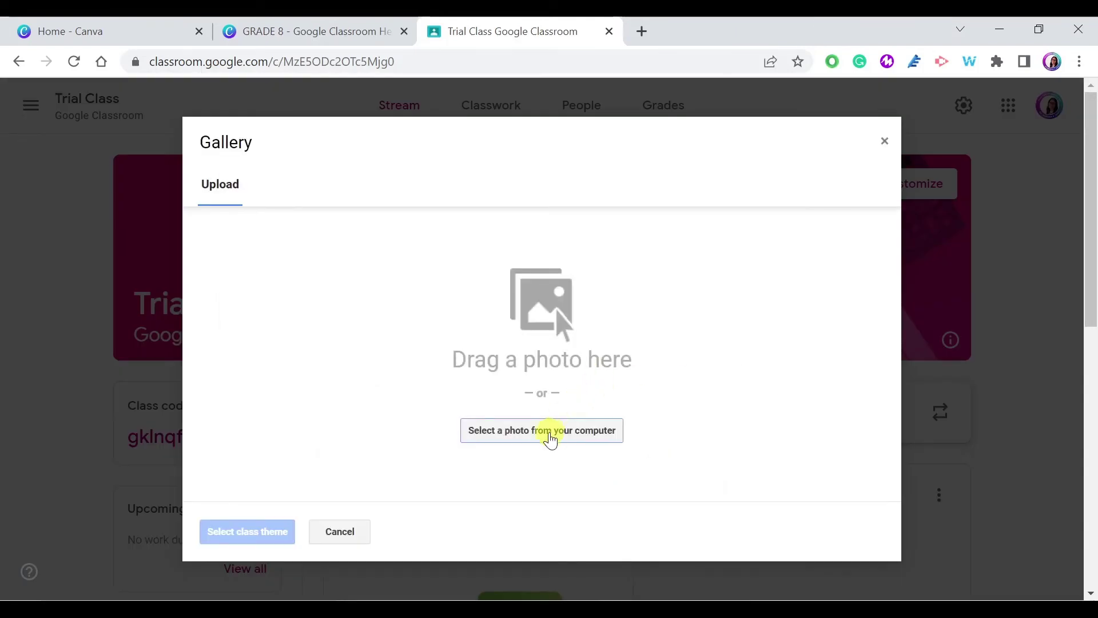
pyautogui.click(550, 433)
pyautogui.click(450, 280)
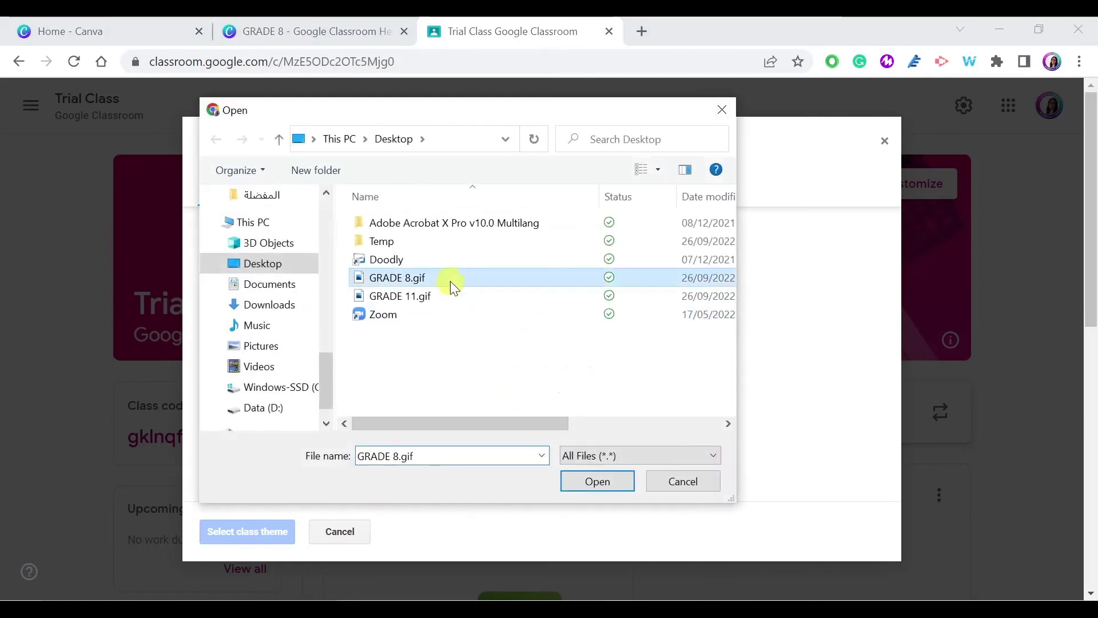
pyautogui.click(598, 481)
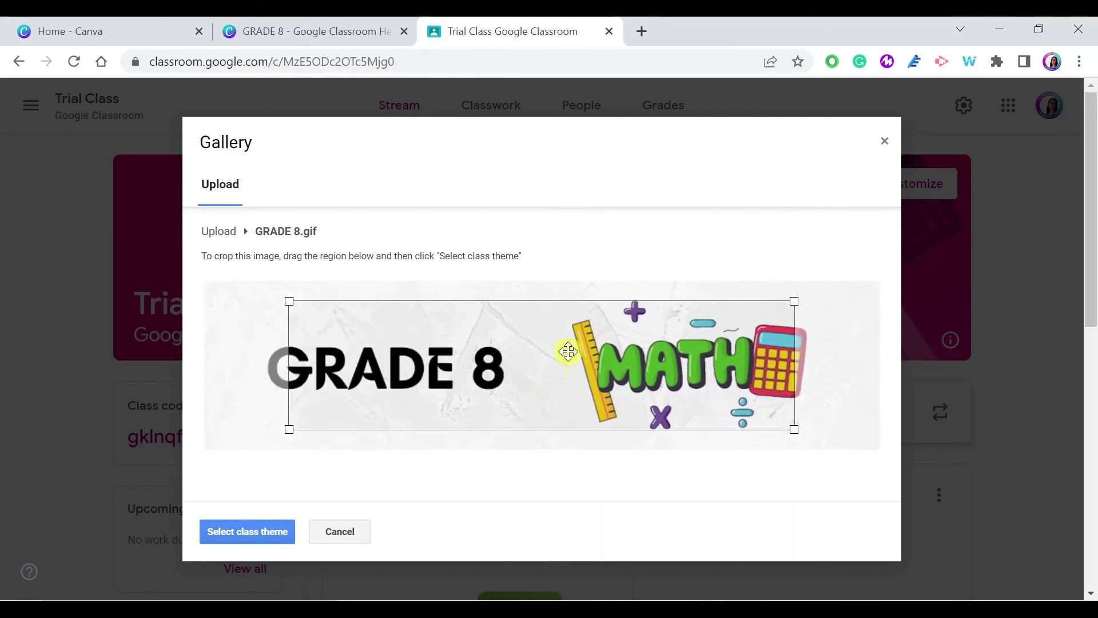
# - Stretch the crop box over the full GRADE 8.gif and select it as class theme
pyautogui.moveTo(523, 351); pyautogui.dragTo(444, 327)
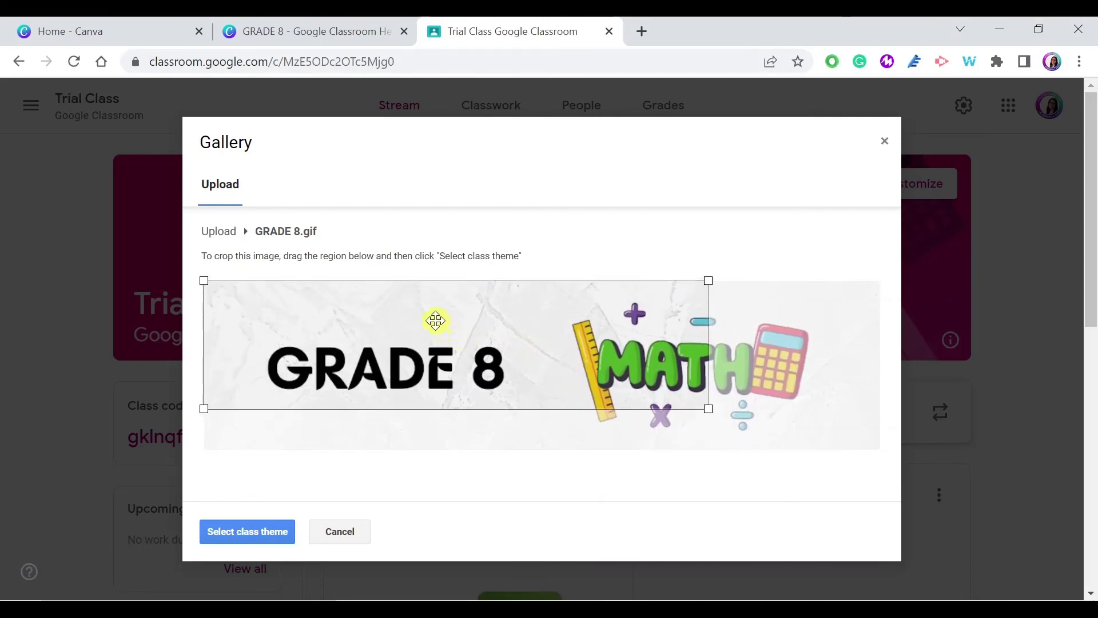
pyautogui.moveTo(705, 410); pyautogui.dragTo(895, 495)
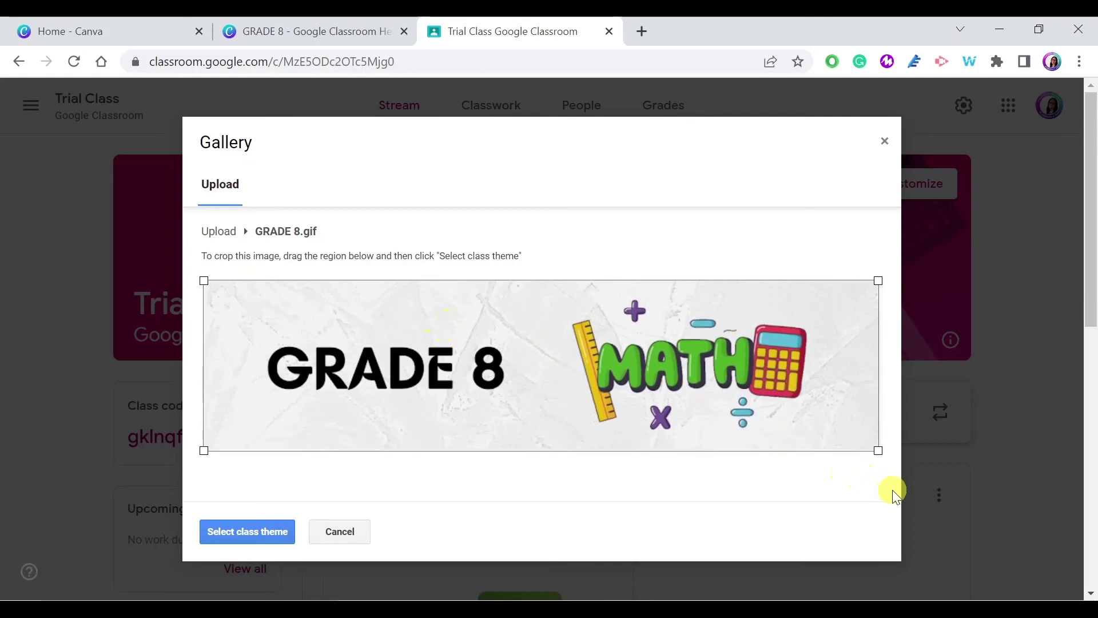
pyautogui.click(254, 538)
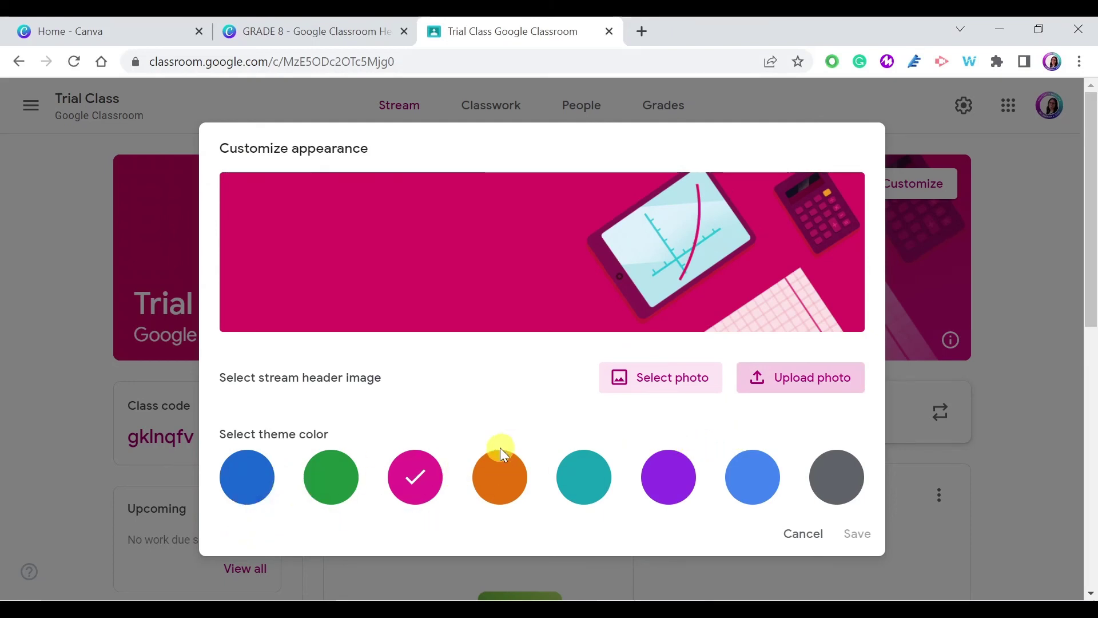
# - Pick green over grey as the class theme colour and save the GRADE 8 MATH header
pyautogui.click(837, 476)
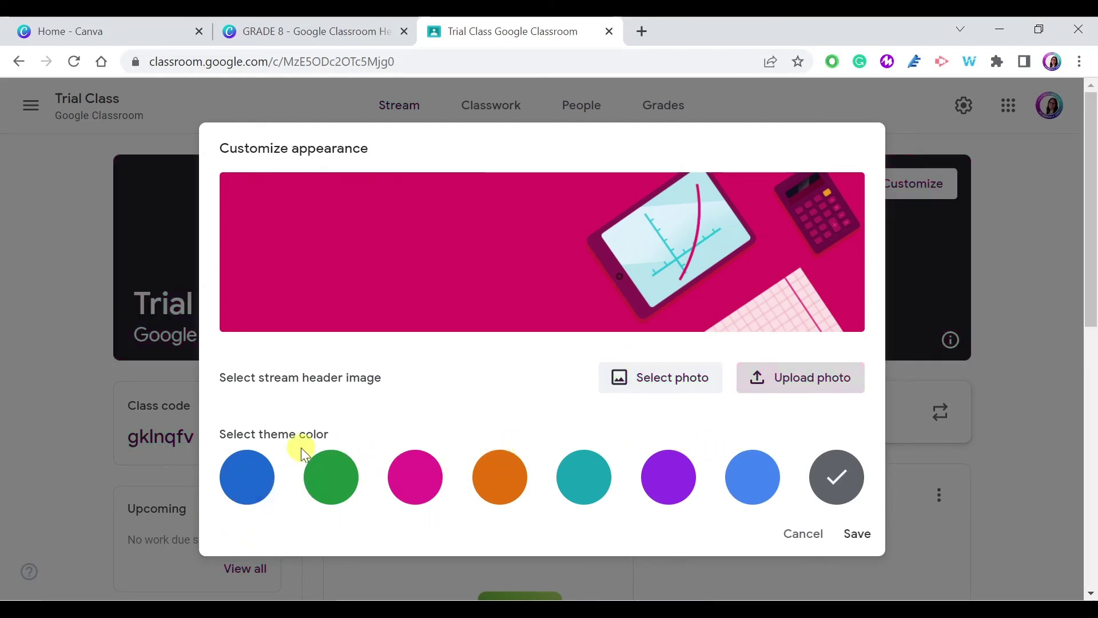
pyautogui.click(334, 480)
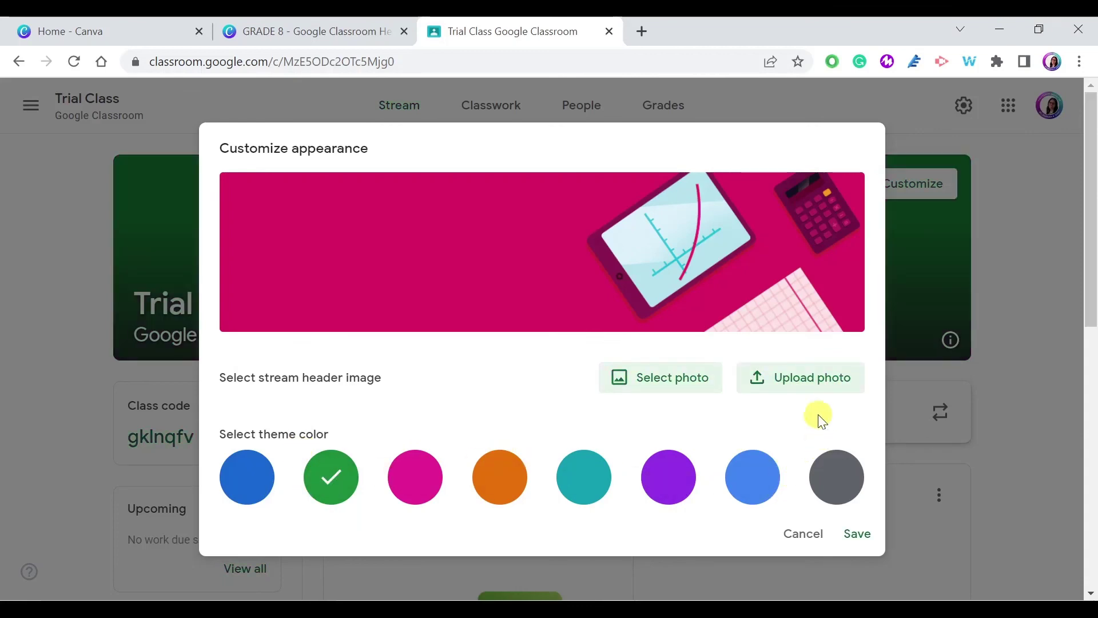
pyautogui.click(857, 538)
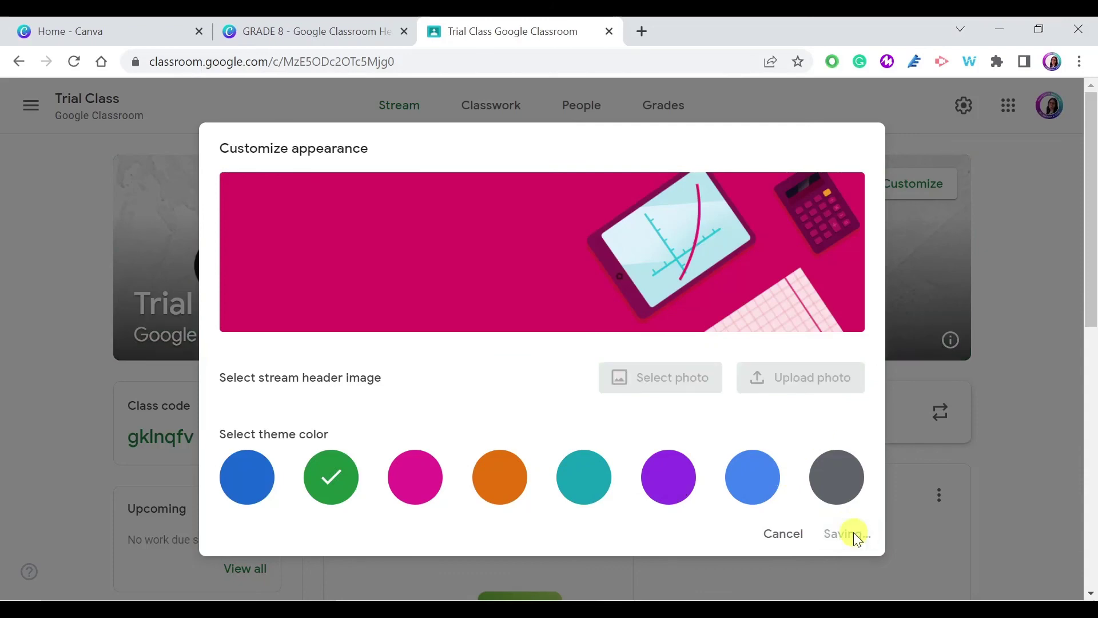